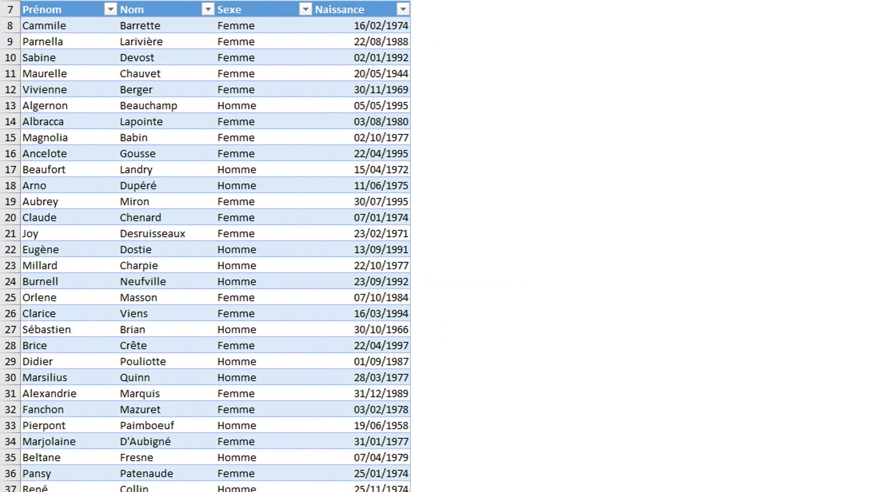
- Scroll through the table, then start the misspelled =dadedif( formula in cell E8
{"action": "scroll", "coordinate": [214, 245], "scroll_direction": "down", "scroll_amount": 7}
{"action": "scroll", "coordinate": [214, 246], "scroll_direction": "down", "scroll_amount": 11}
{"action": "scroll", "coordinate": [214, 246], "scroll_direction": "down", "scroll_amount": 20}
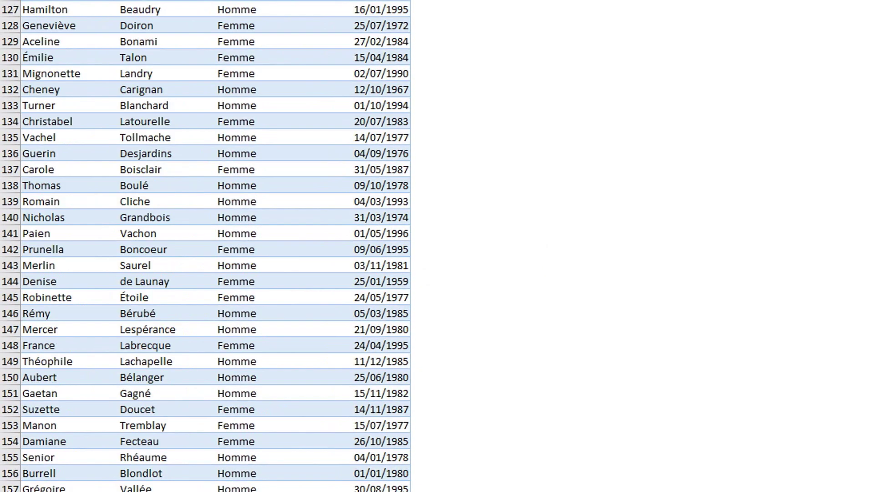
{"action": "scroll", "coordinate": [214, 246], "scroll_direction": "down", "scroll_amount": 12}
{"action": "scroll", "coordinate": [214, 245], "scroll_direction": "down", "scroll_amount": 12}
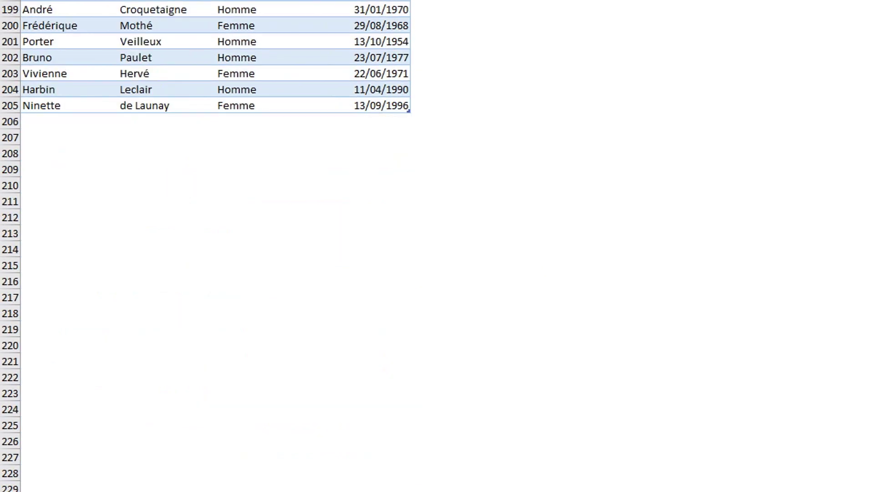
{"action": "scroll", "coordinate": [214, 246], "scroll_direction": "up", "scroll_amount": 1}
{"action": "scroll", "coordinate": [214, 246], "scroll_direction": "up", "scroll_amount": 20}
{"action": "scroll", "coordinate": [214, 246], "scroll_direction": "up", "scroll_amount": 20}
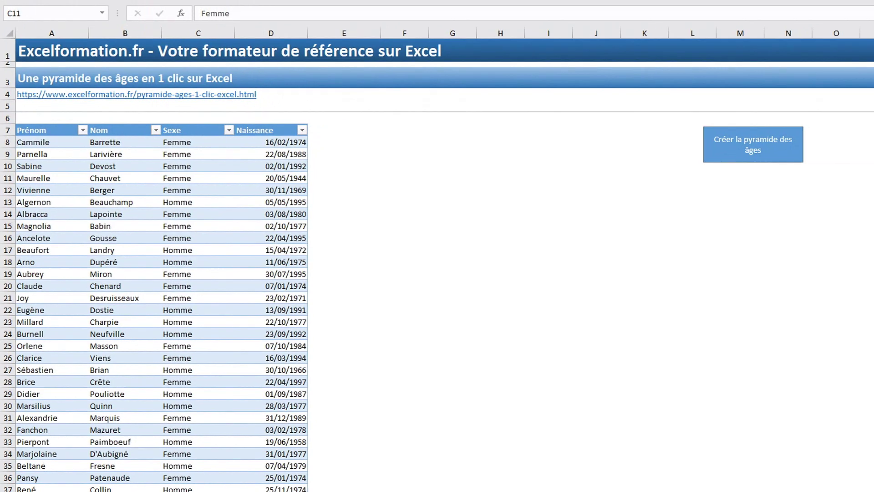
{"action": "left_click", "coordinate": [344, 142]}
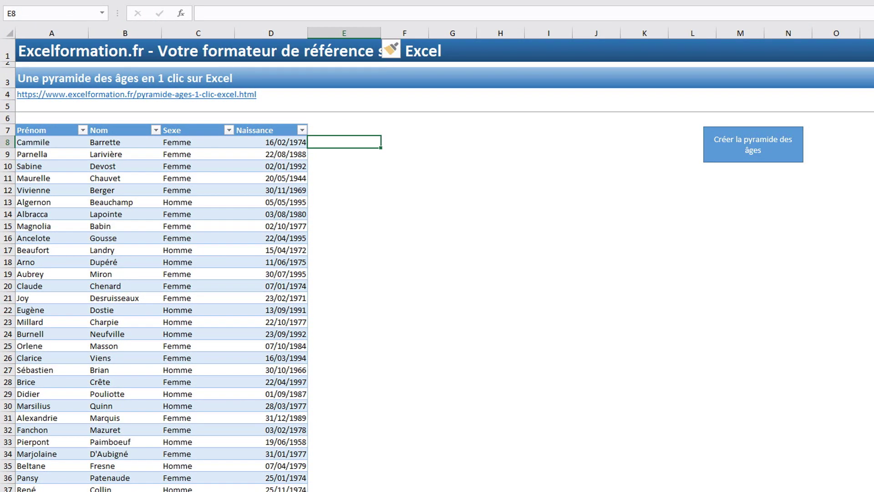
{"action": "type", "text": "=dade"}
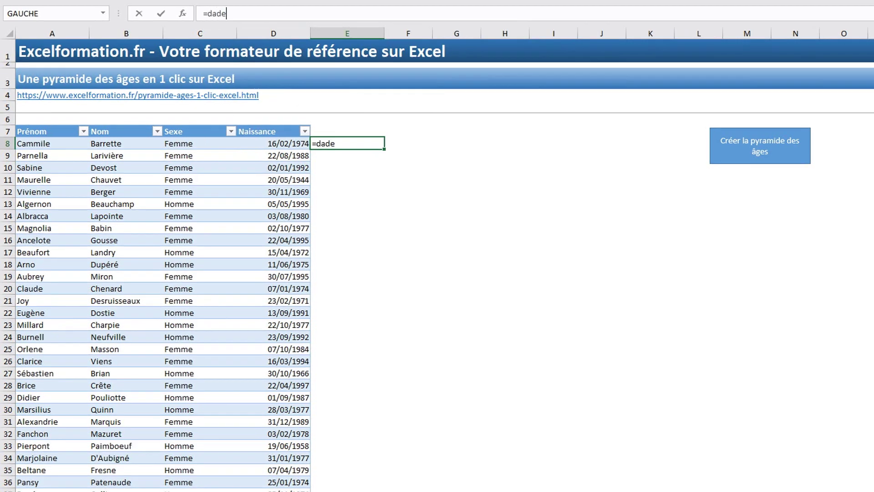
{"action": "type", "text": "dif("}
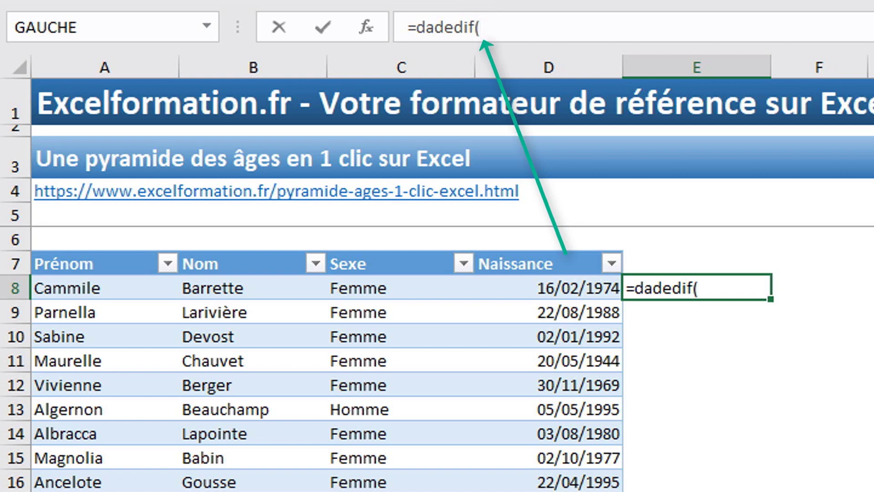
{"action": "left_click", "coordinate": [548, 288]}
{"action": "type", "text": ";"}
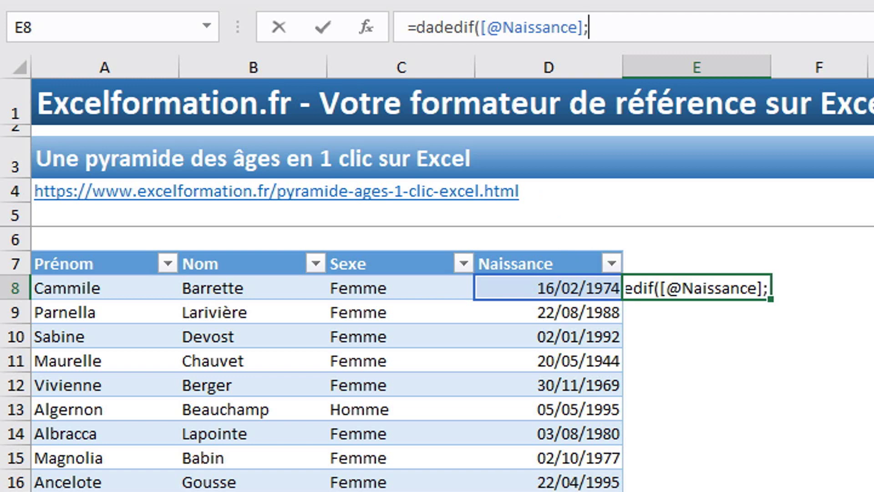
{"action": "type", "text": "auj"}
{"action": "key", "text": "Tab"}
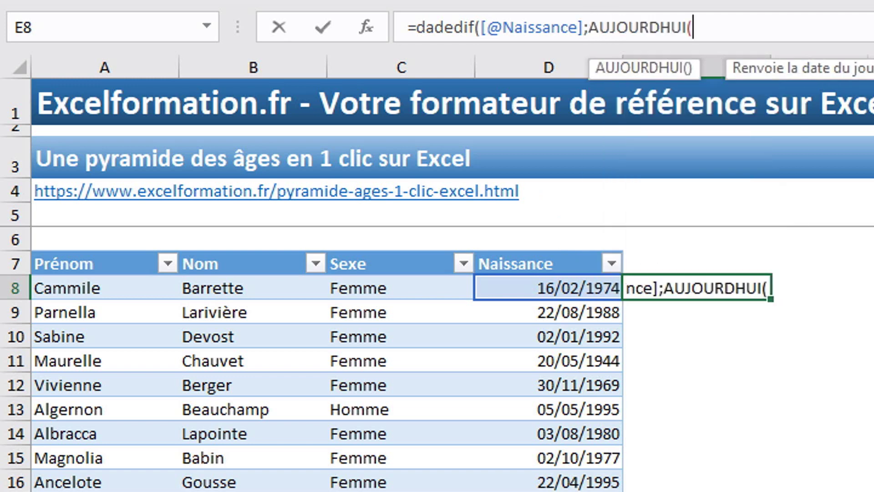
{"action": "type", "text": ")"}
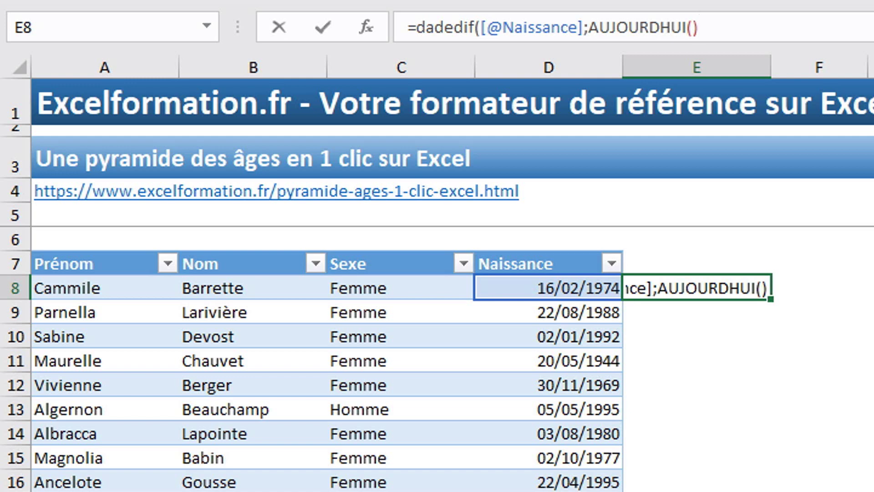
{"action": "type", "text": ";"}
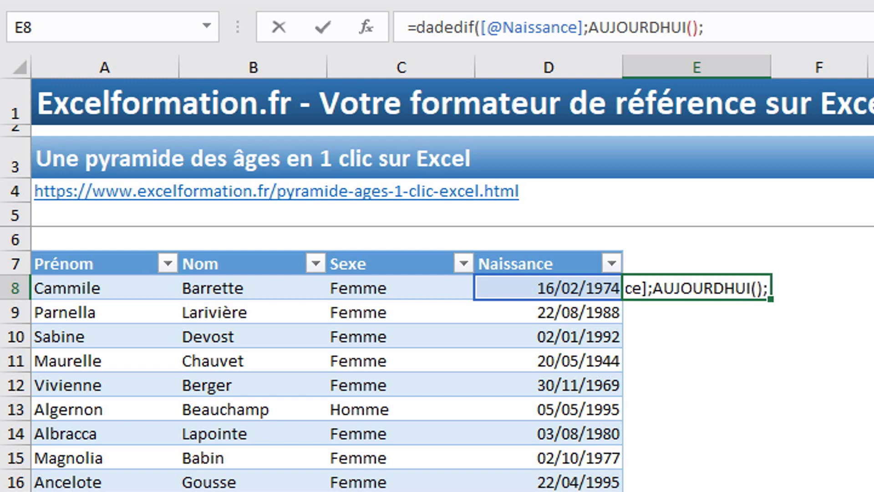
{"action": "type", "text": "\""}
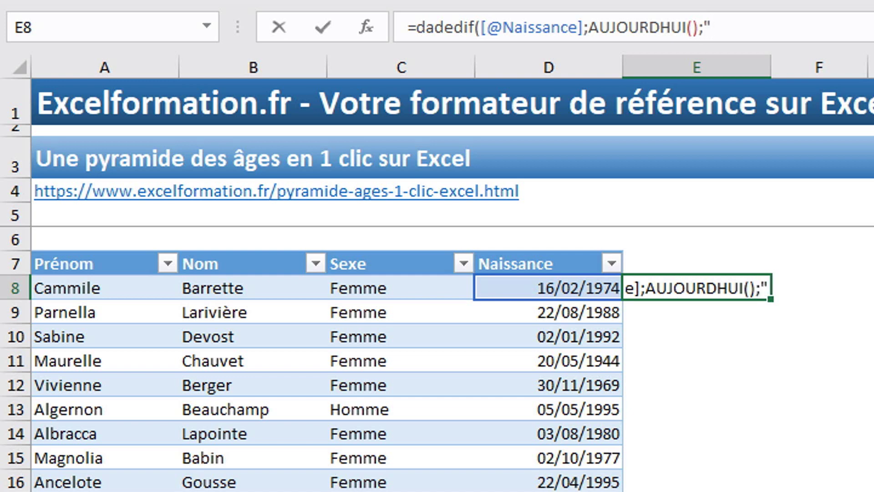
{"action": "type", "text": "y\""}
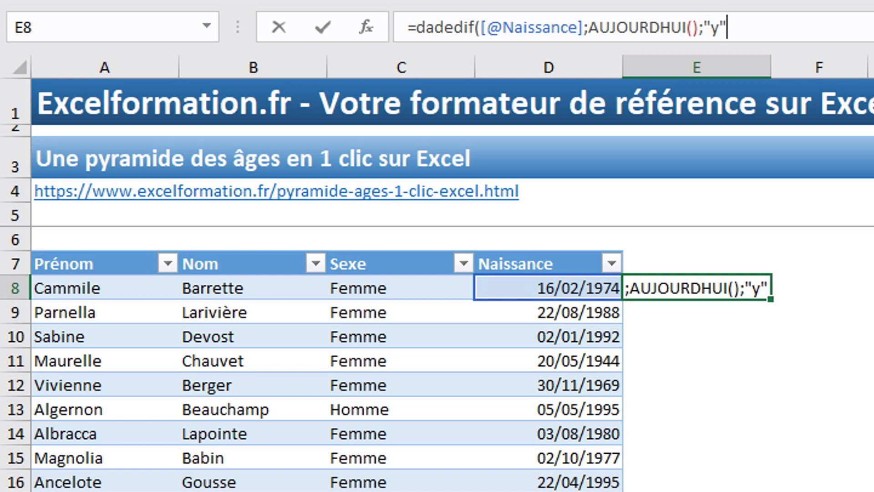
{"action": "type", "text": ")"}
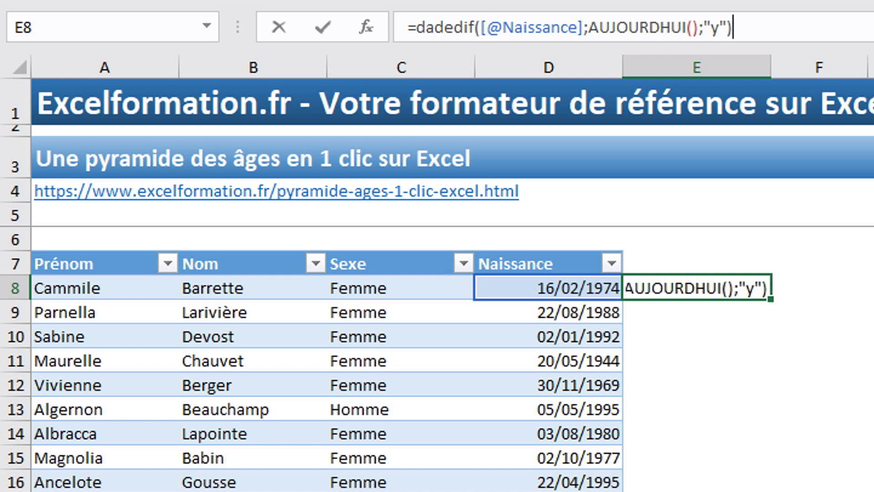
- Correct the function name from dadedif to DATEDIF and confirm the column formula
{"action": "key", "text": "Return"}
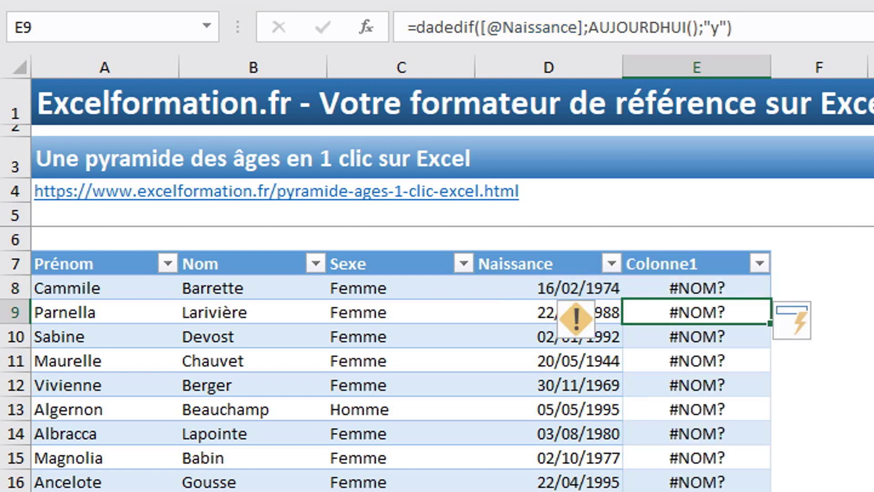
{"action": "left_click", "coordinate": [444, 28]}
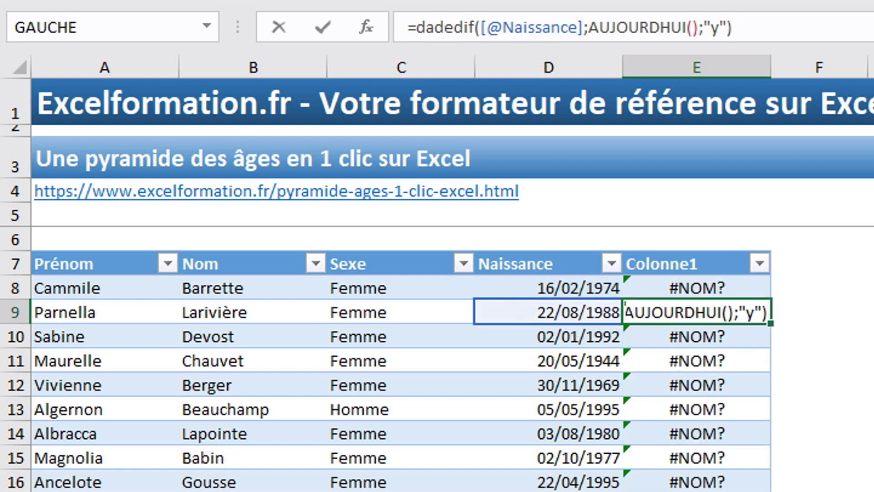
{"action": "key", "text": "BackSpace"}
{"action": "type", "text": "t"}
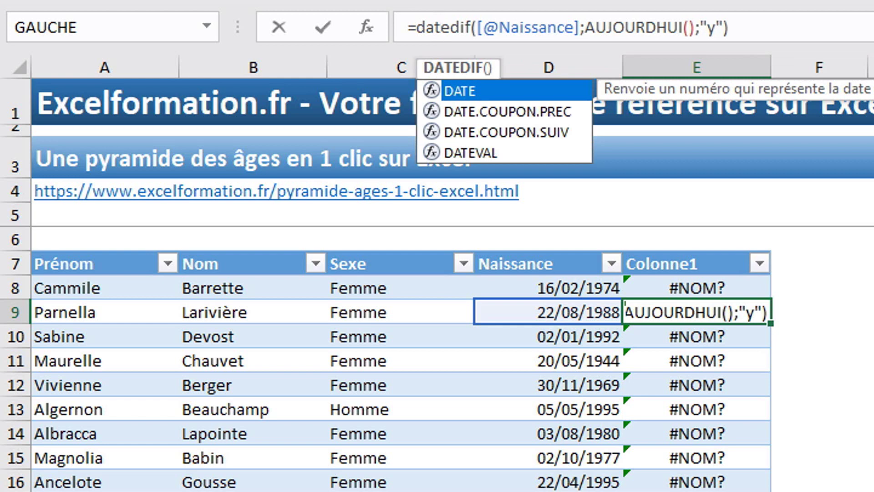
{"action": "key", "text": "Return"}
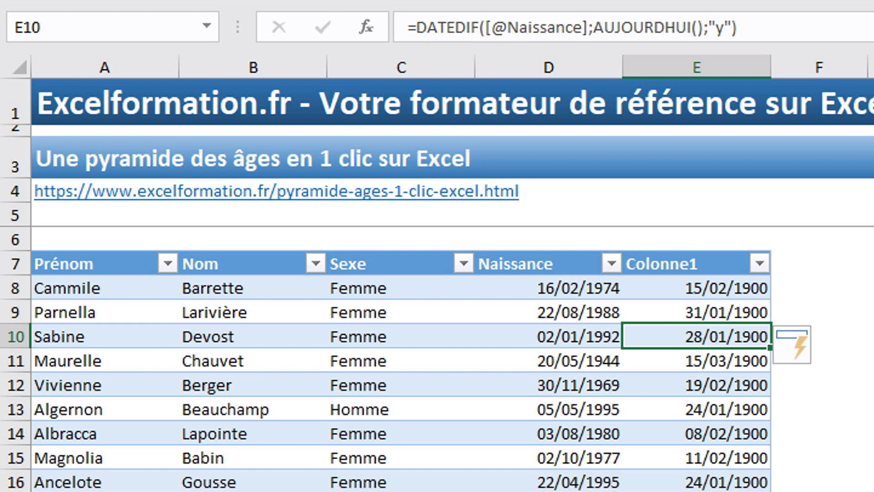
- Format the age results in column E as plain Standard numbers instead of dates
{"action": "left_click", "coordinate": [683, 254]}
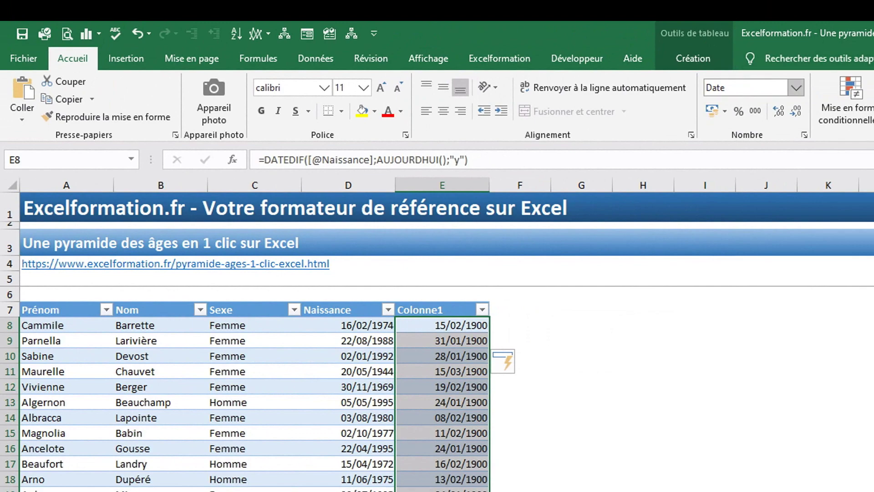
{"action": "left_click", "coordinate": [796, 87]}
{"action": "key", "text": "Escape"}
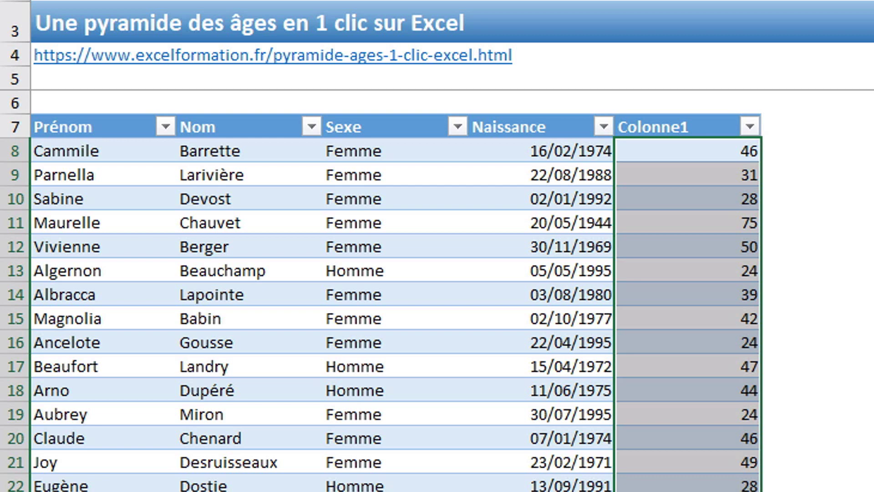
- Rename the Colonne1 header to Âge
{"action": "left_click", "coordinate": [683, 127]}
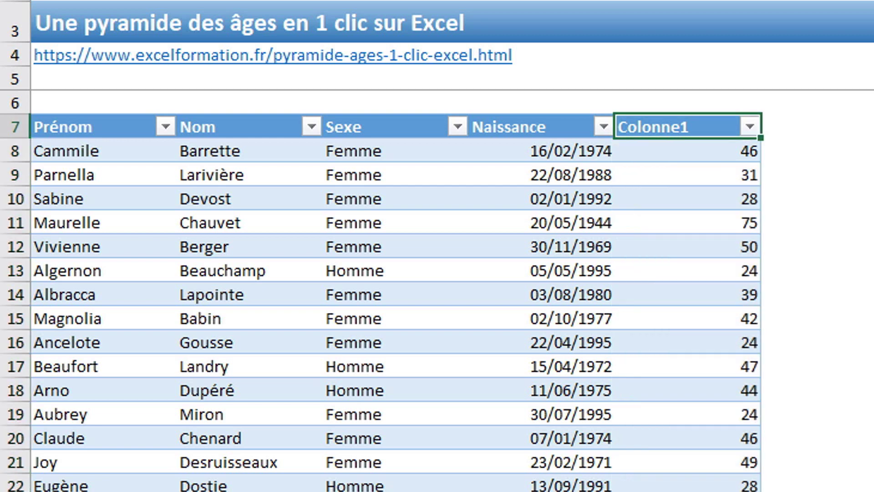
{"action": "type", "text": "Âge"}
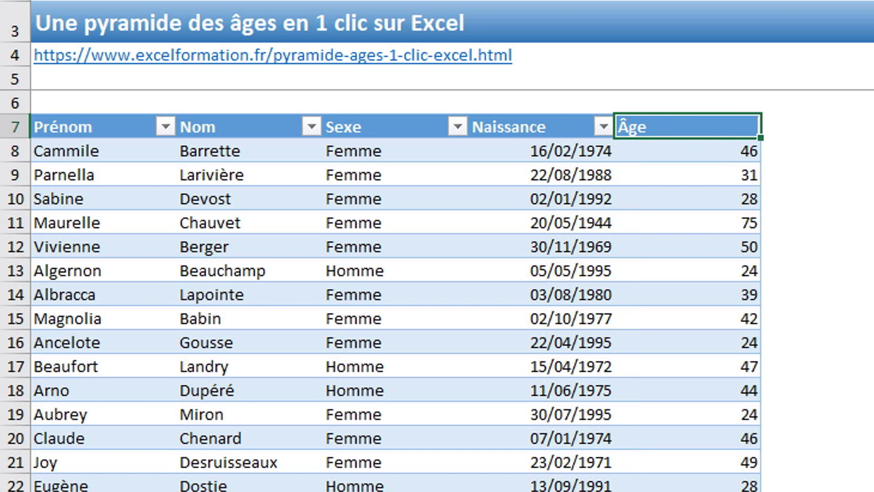
{"action": "key", "text": "Return"}
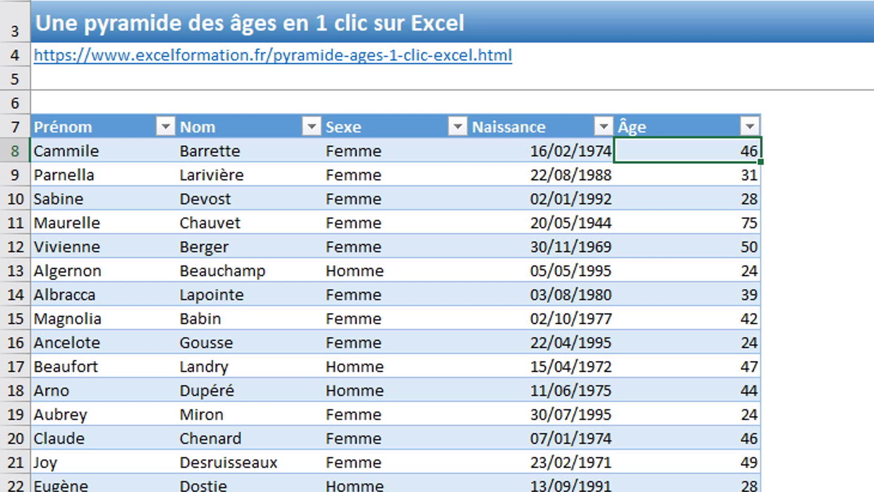
- Select cell E8, which shows the first computed age, 46
{"action": "left_click", "coordinate": [808, 149]}
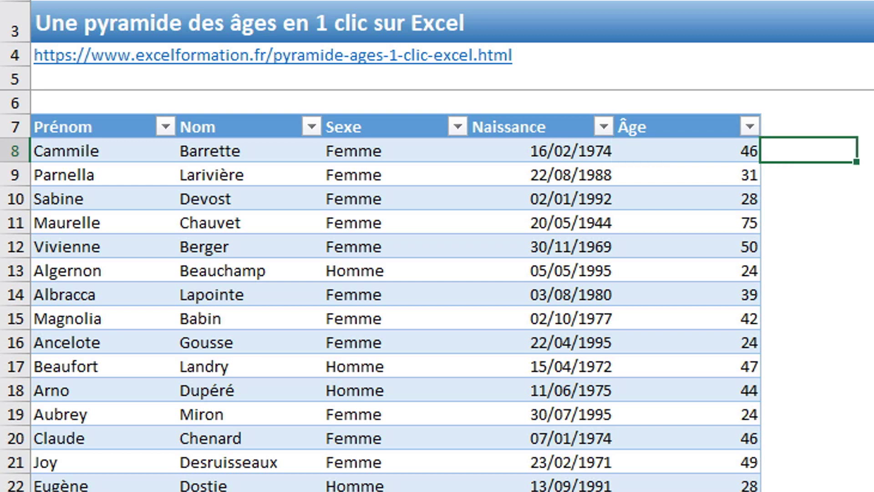
{"action": "left_click", "coordinate": [688, 150]}
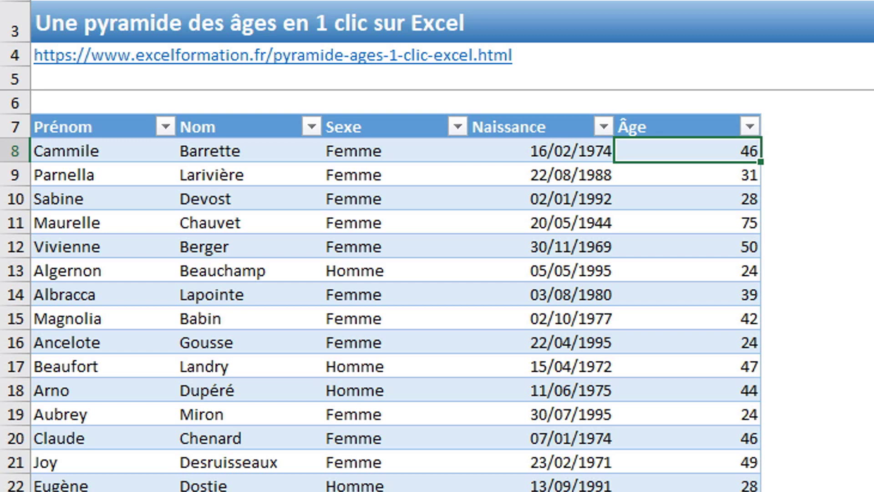
- Wrap E8's DATEDIF formula in ARRONDI.AU.MULTIPLE(…;10) so ages round to the nearest ten
{"action": "key", "text": "F2"}
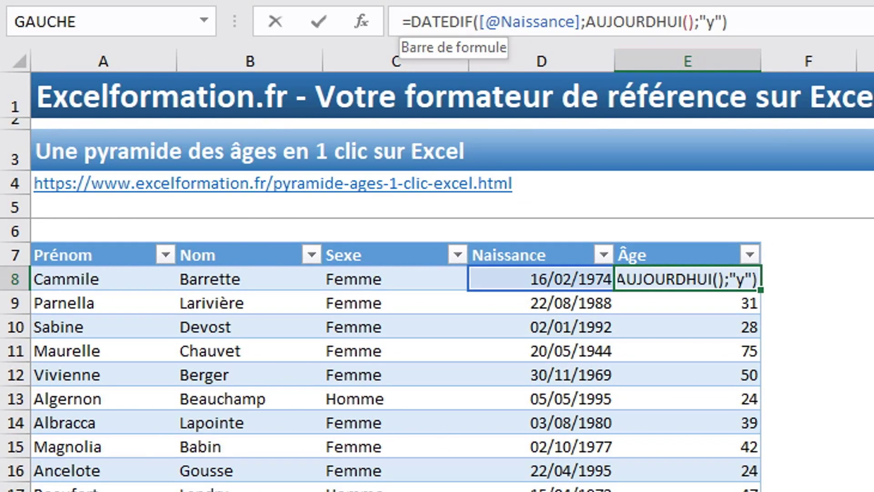
{"action": "left_click", "coordinate": [411, 21]}
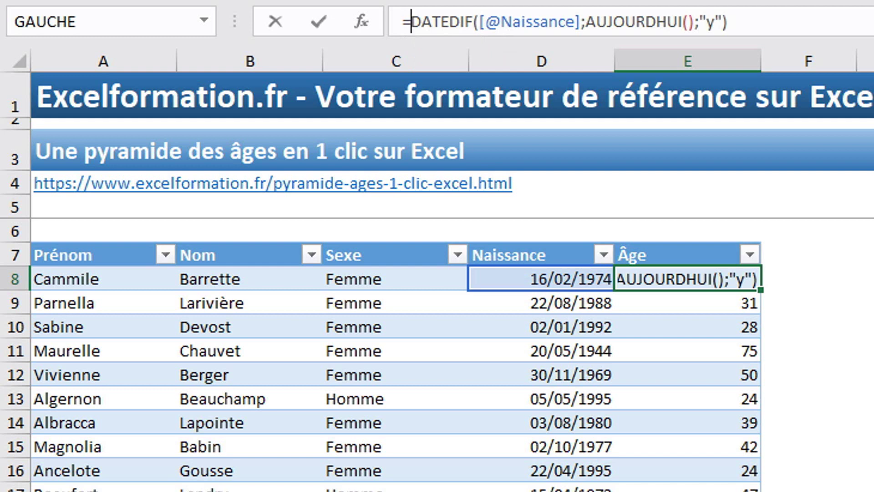
{"action": "type", "text": "arr"}
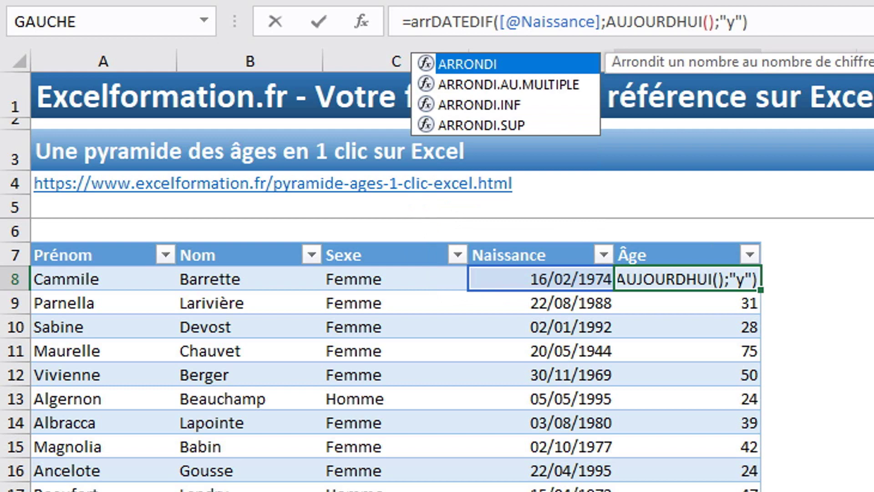
{"action": "key", "text": "Down"}
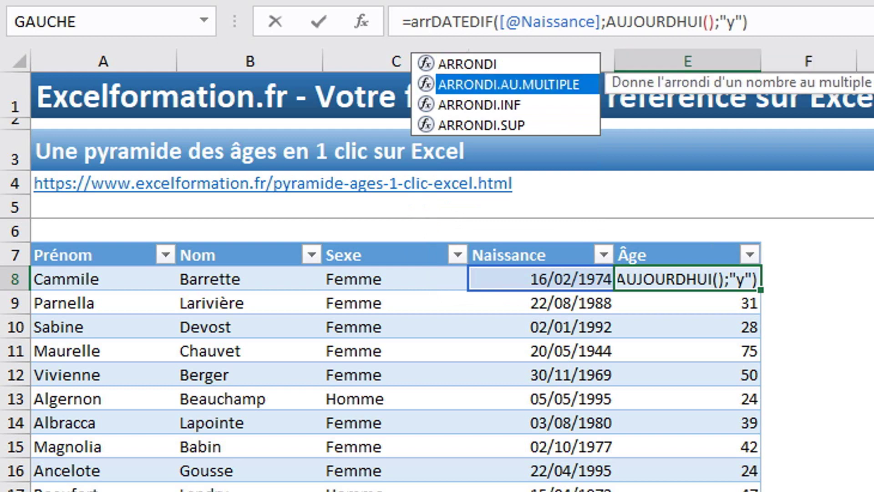
{"action": "key", "text": "Tab"}
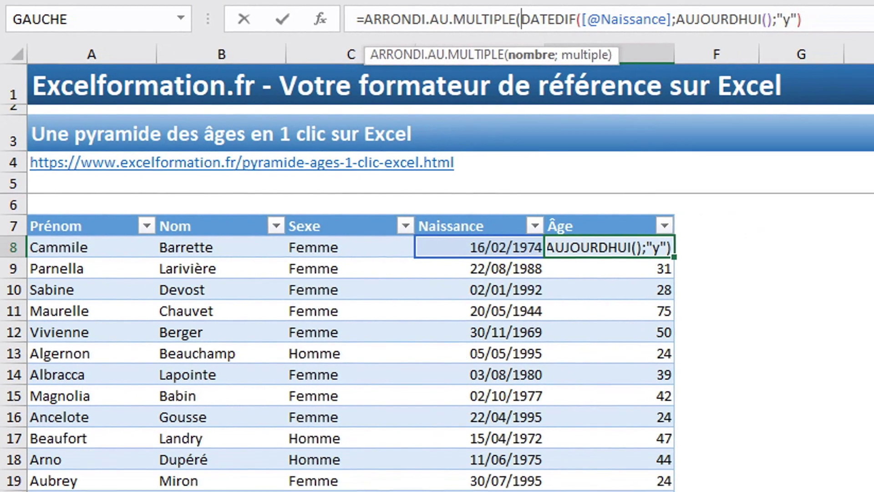
{"action": "key", "text": "End"}
{"action": "type", "text": ";"}
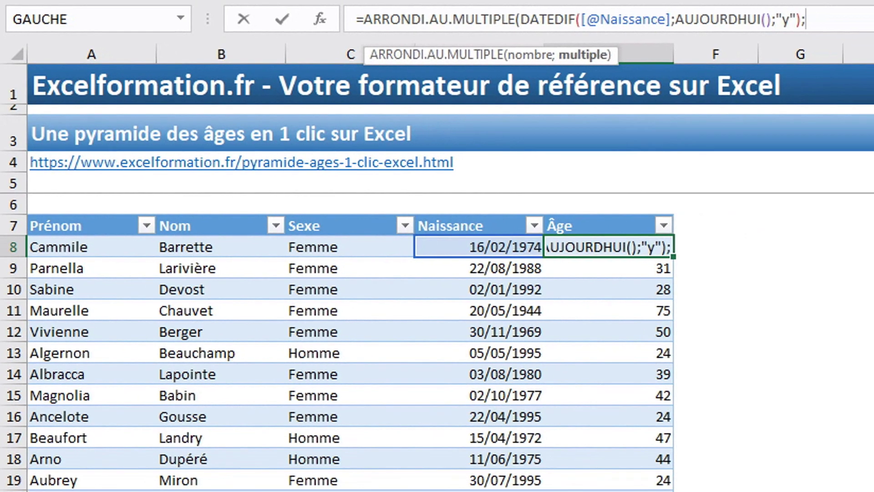
{"action": "type", "text": "10"}
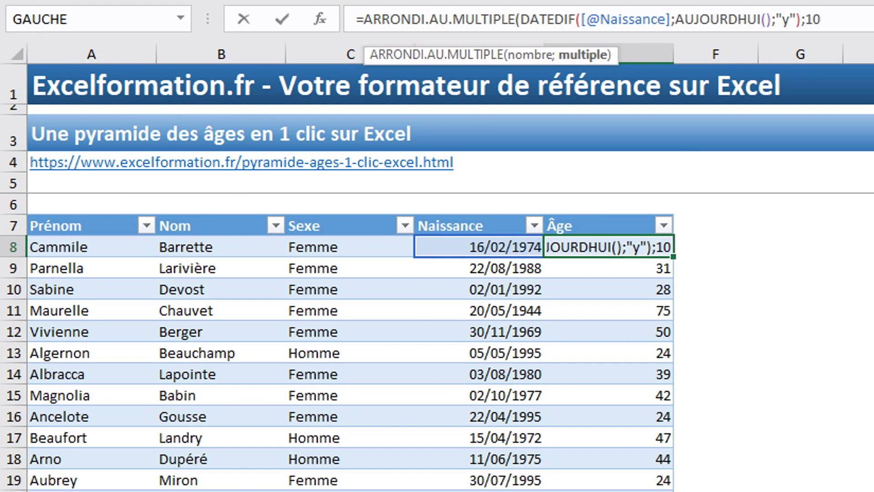
{"action": "type", "text": ")"}
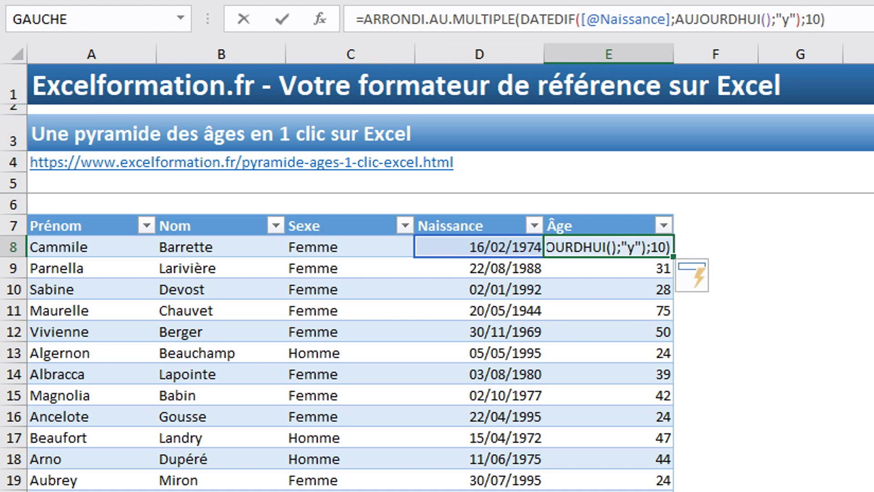
{"action": "key", "text": "Return"}
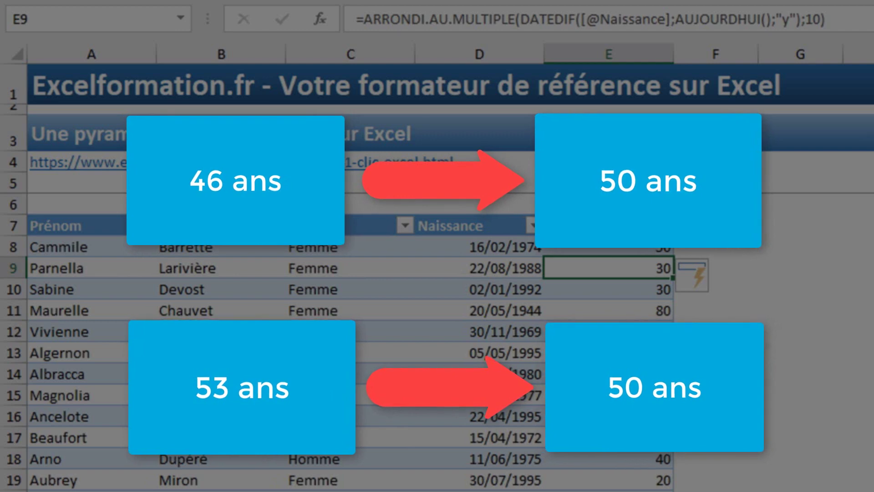
- Subtract 5 after the DATEDIF part so each age rounds to its lower decade, e.g. 40
{"action": "left_click", "coordinate": [795, 19]}
{"action": "type", "text": "-"}
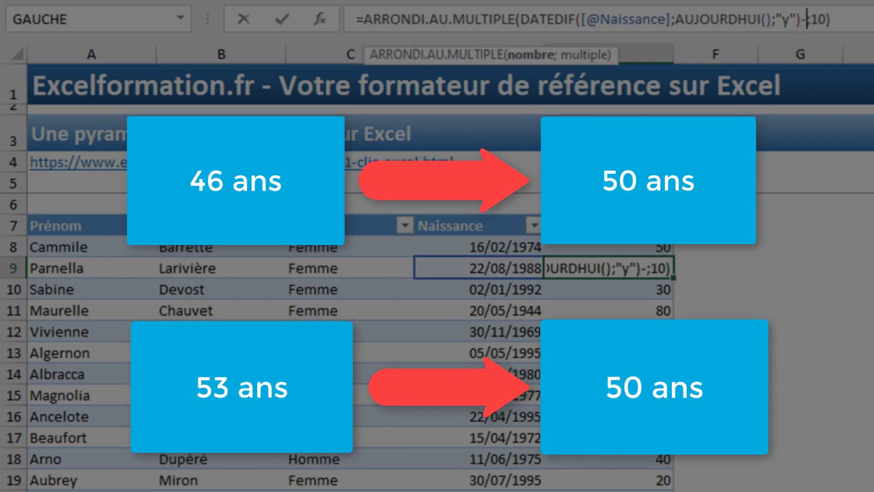
{"action": "type", "text": "5"}
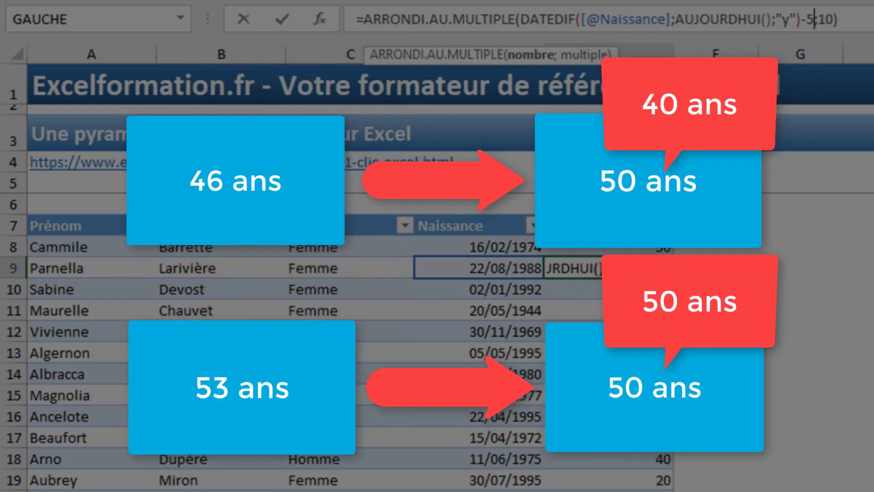
{"action": "key", "text": "Return"}
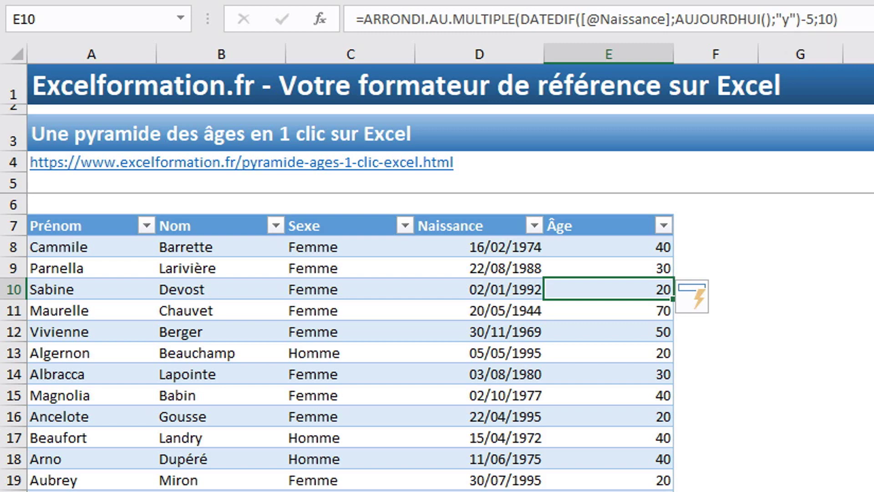
{"action": "left_click", "coordinate": [800, 225]}
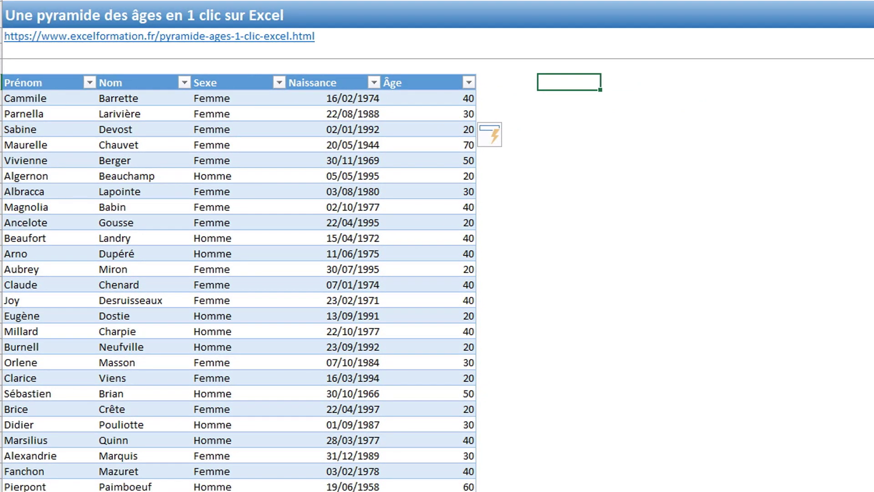
- Enter the headings Femme and Homme in H7 and I7
{"action": "left_click", "coordinate": [631, 82]}
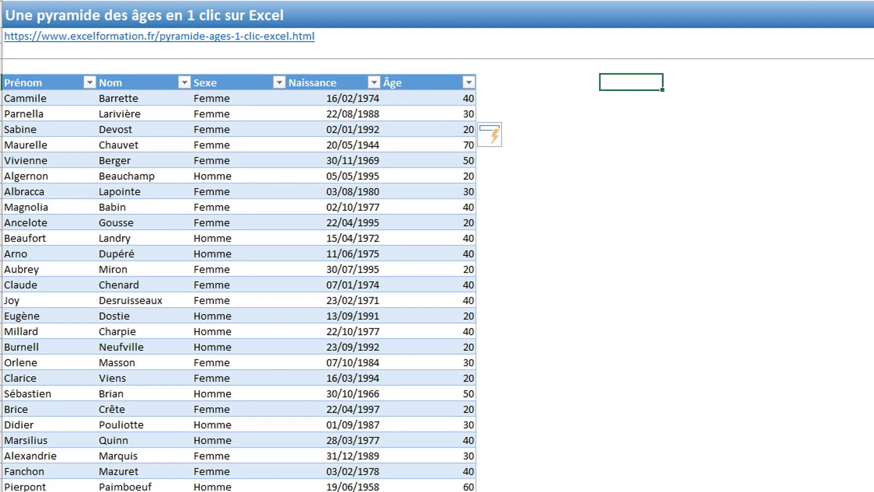
{"action": "type", "text": "Femme"}
{"action": "left_click", "coordinate": [693, 82]}
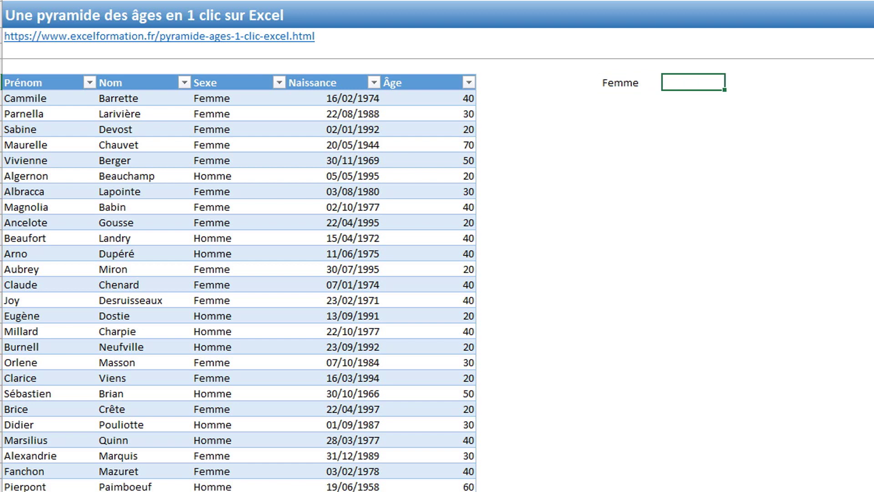
{"action": "type", "text": "Homme"}
{"action": "key", "text": "Return"}
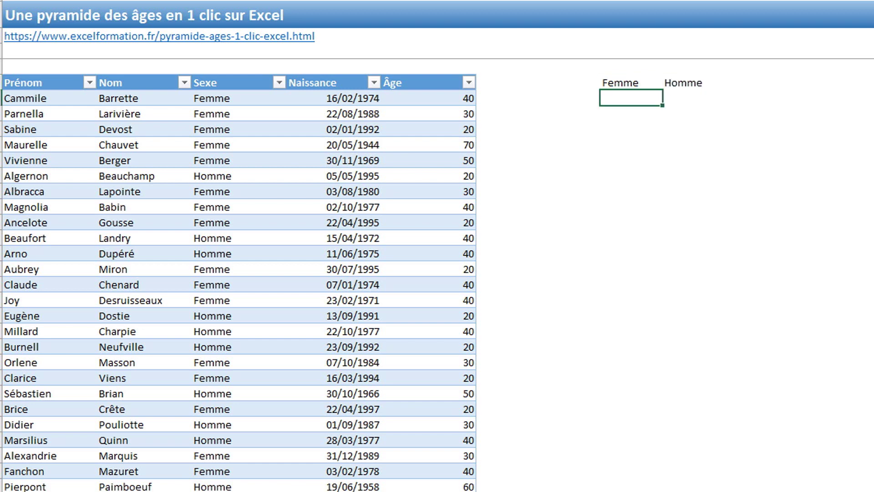
- List age groups 20 to 70 in column G, starting from 20 and 30 and extending the series
{"action": "left_click", "coordinate": [468, 83]}
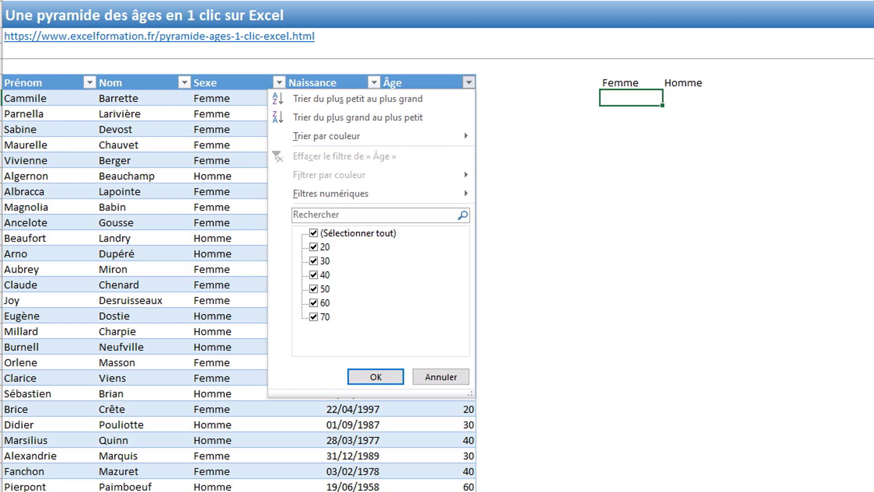
{"action": "key", "text": "Escape"}
{"action": "left_click", "coordinate": [569, 97]}
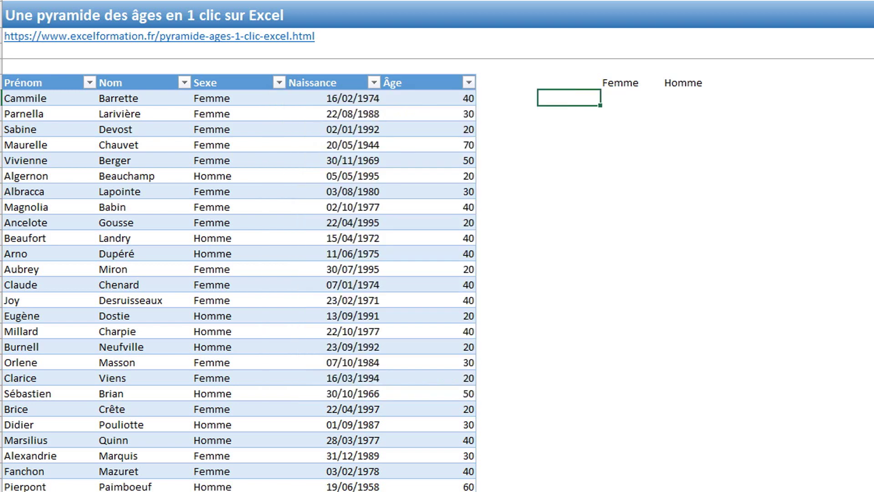
{"action": "type", "text": "20"}
{"action": "key", "text": "Return"}
{"action": "type", "text": "30"}
{"action": "key", "text": "Return"}
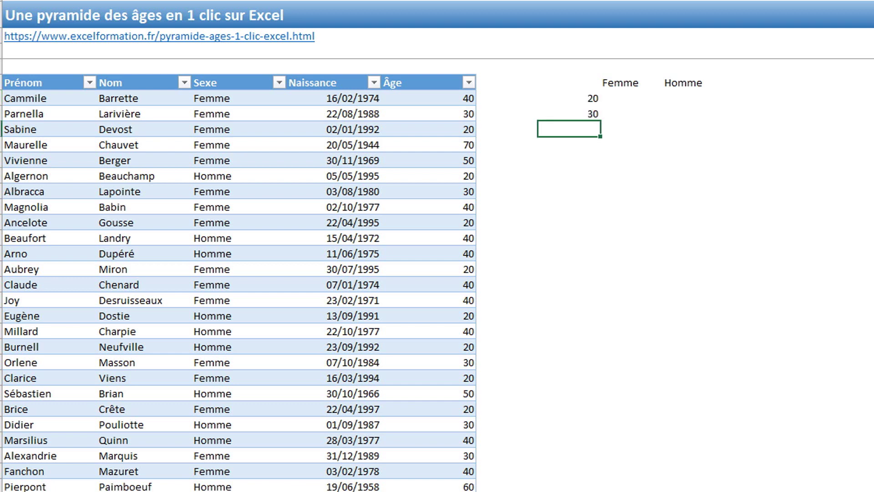
{"action": "left_click", "coordinate": [569, 97]}
{"action": "key", "text": "shift+Down"}
{"action": "key", "text": "shift+Down"}
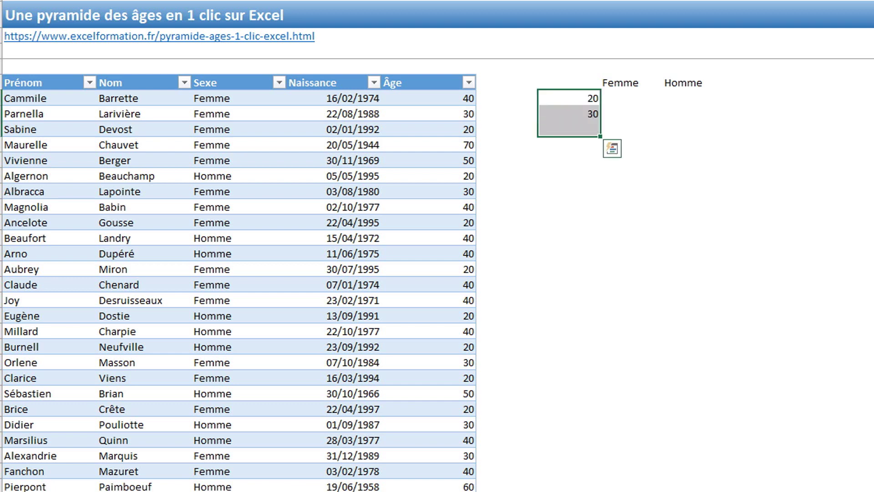
{"action": "key", "text": "shift+Up"}
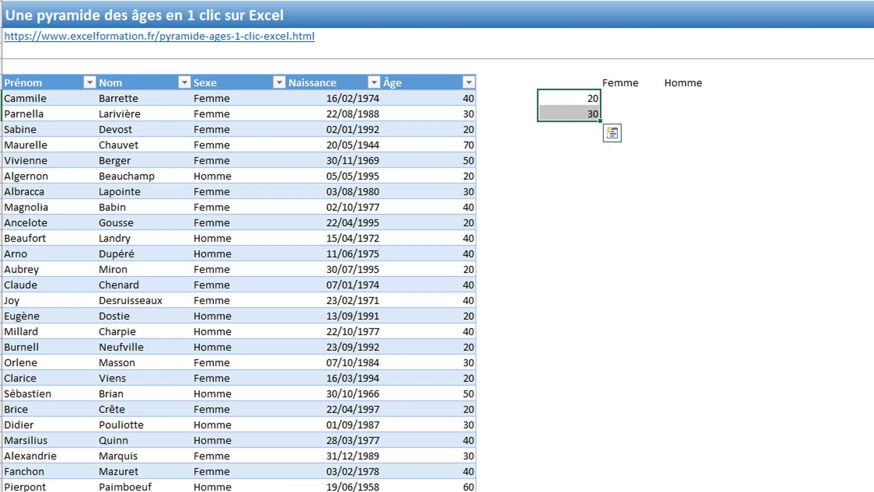
{"action": "left_click_drag", "start_coordinate": [601, 121], "coordinate": [600, 183]}
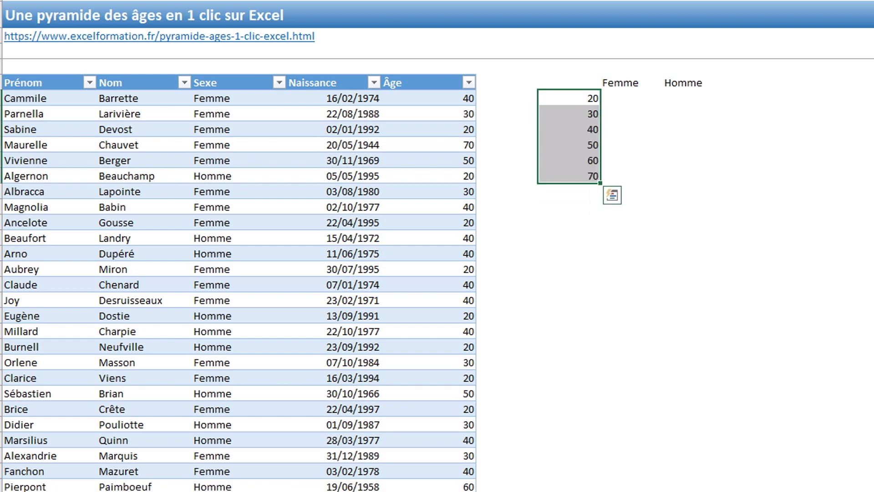
- In H8, begin =NB.SI.ENS(_effectifs[Sexe];H$7; to count by the Femme heading
{"action": "left_click", "coordinate": [631, 98]}
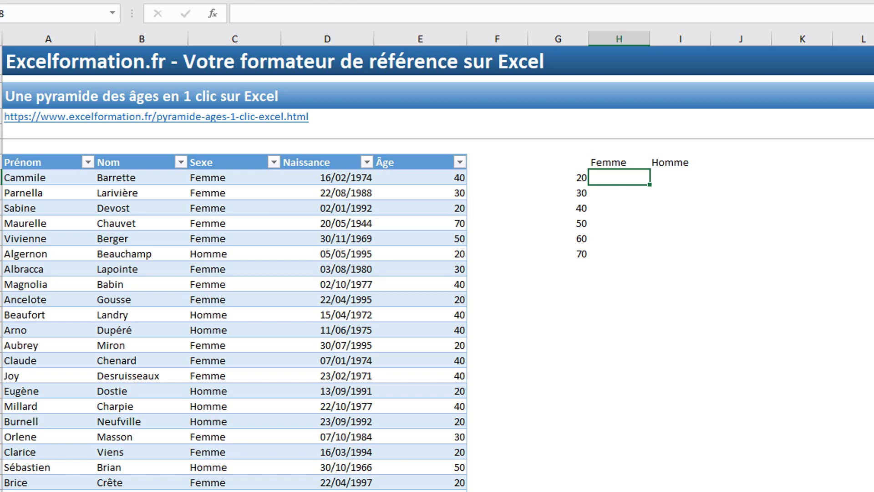
{"action": "type", "text": "=nb."}
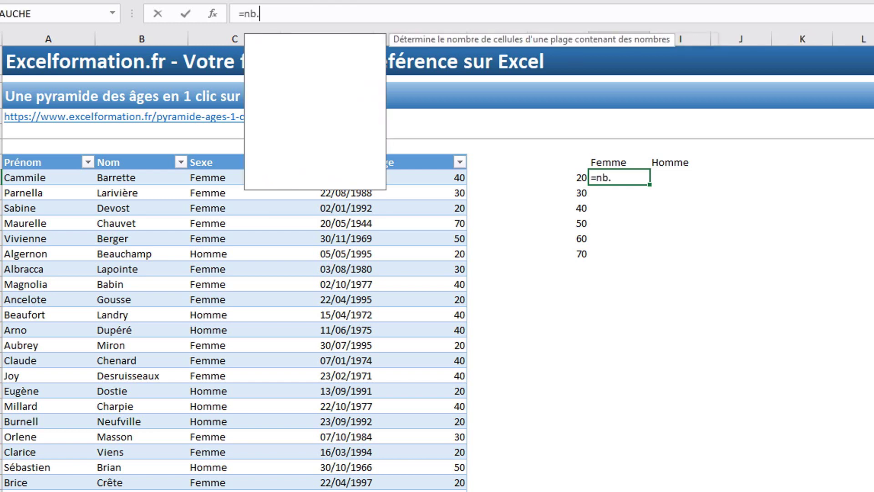
{"action": "type", "text": "si."}
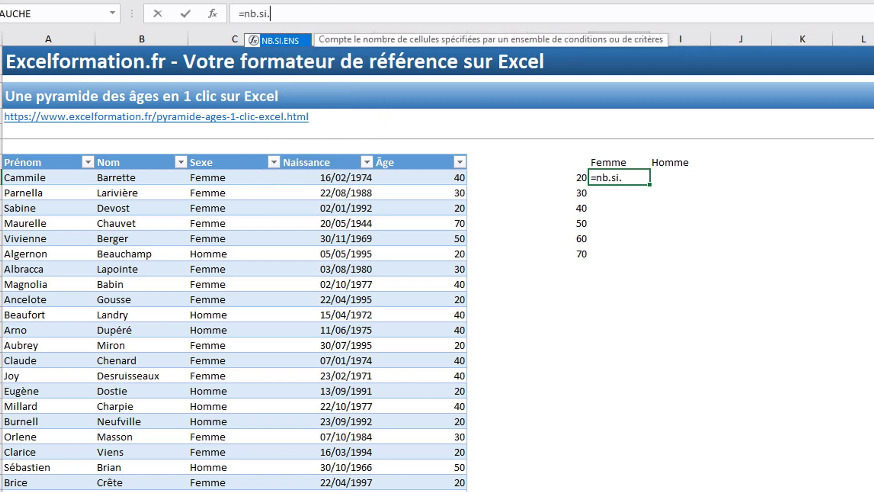
{"action": "type", "text": "ens("}
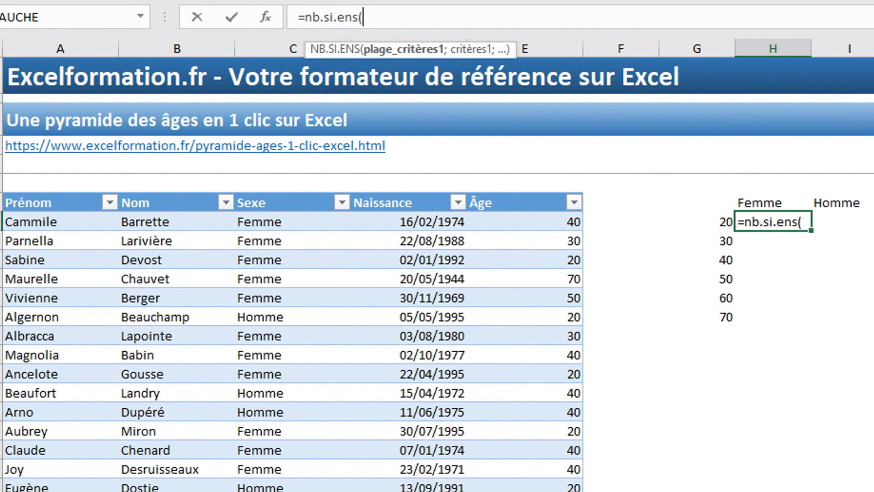
{"action": "left_click", "coordinate": [292, 197]}
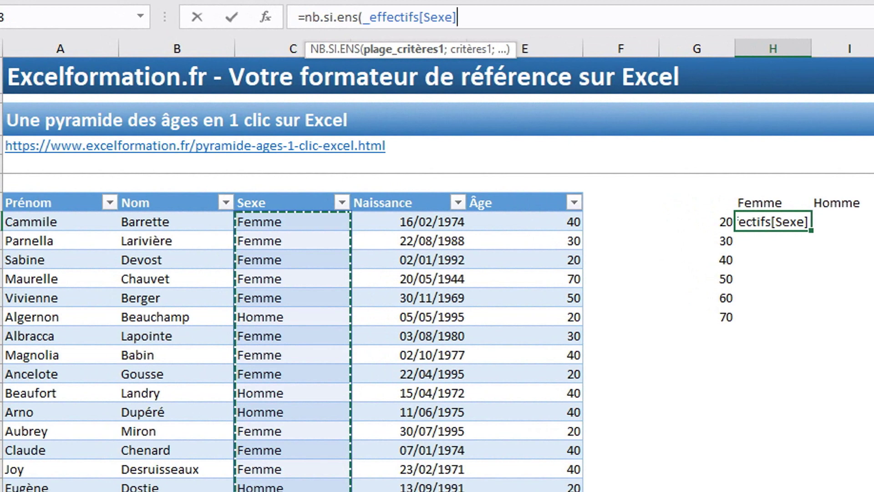
{"action": "type", "text": ";"}
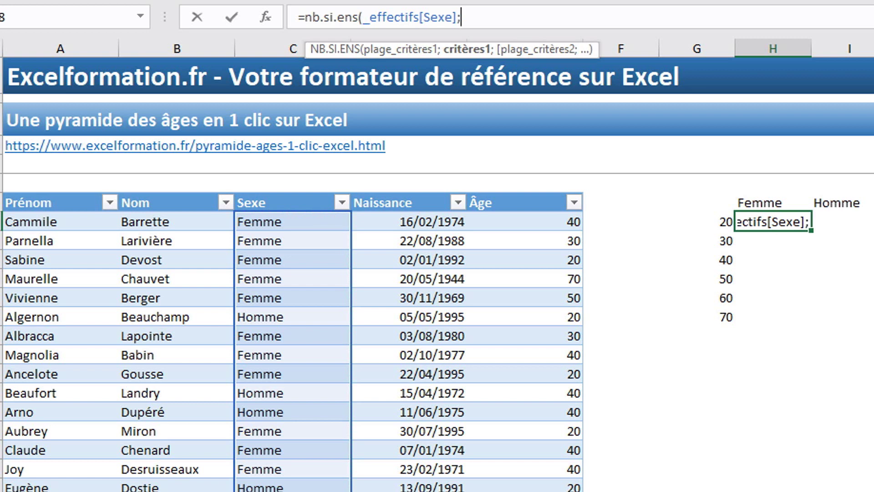
{"action": "left_click", "coordinate": [773, 202]}
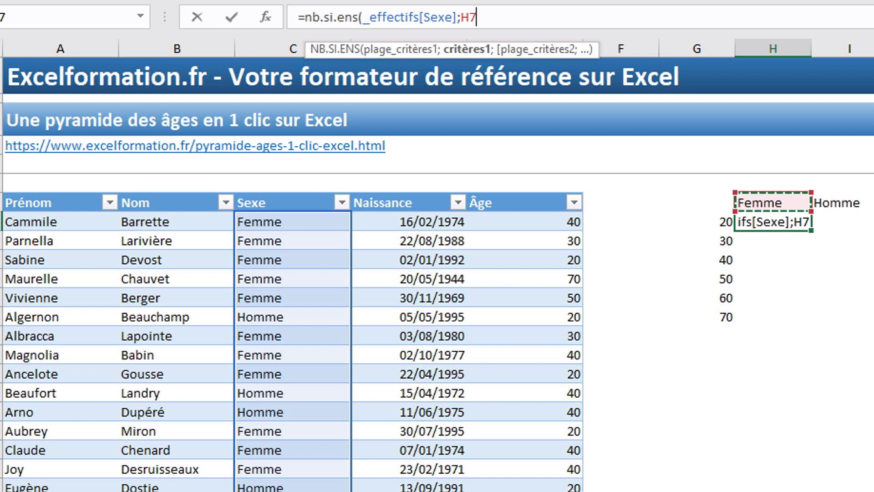
{"action": "left_click", "coordinate": [470, 17]}
{"action": "type", "text": "$"}
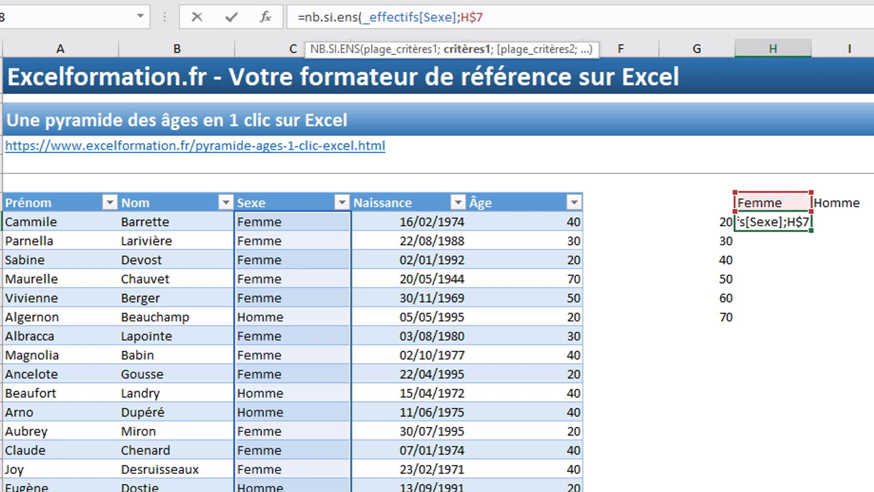
{"action": "key", "text": "Right"}
{"action": "type", "text": ";"}
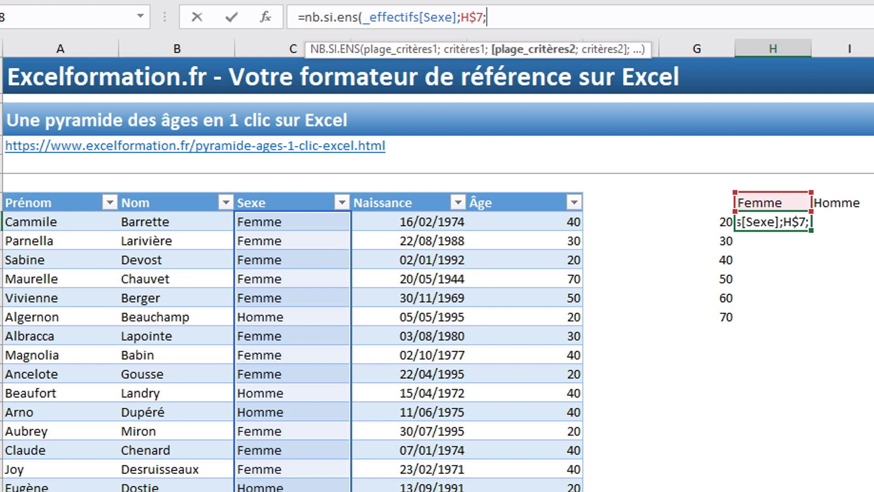
- Add the criterion _effectifs[Âge];$G8, close the formula and fill it down to 70
{"action": "left_click", "coordinate": [501, 195]}
{"action": "type", "text": ";"}
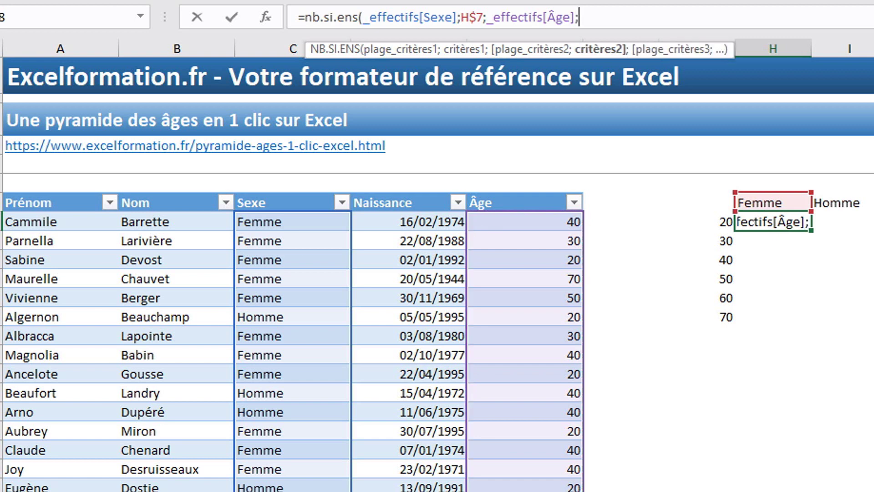
{"action": "left_click", "coordinate": [696, 222]}
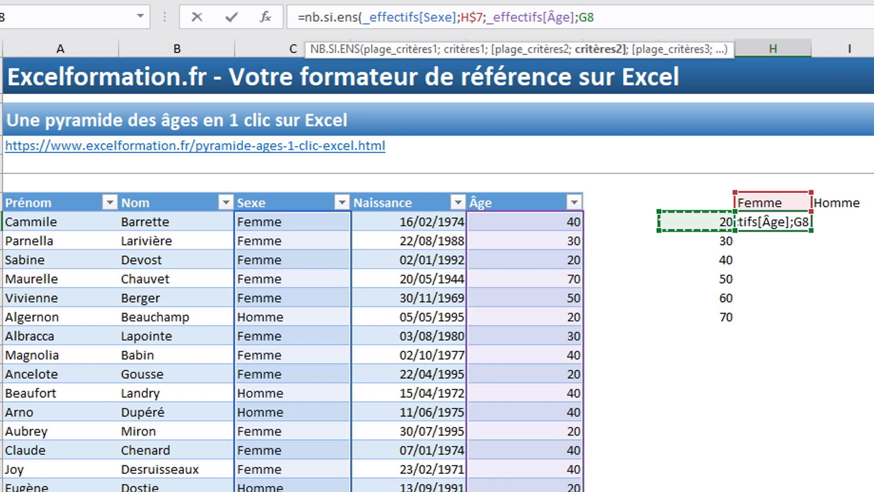
{"action": "left_click", "coordinate": [579, 17]}
{"action": "type", "text": "$"}
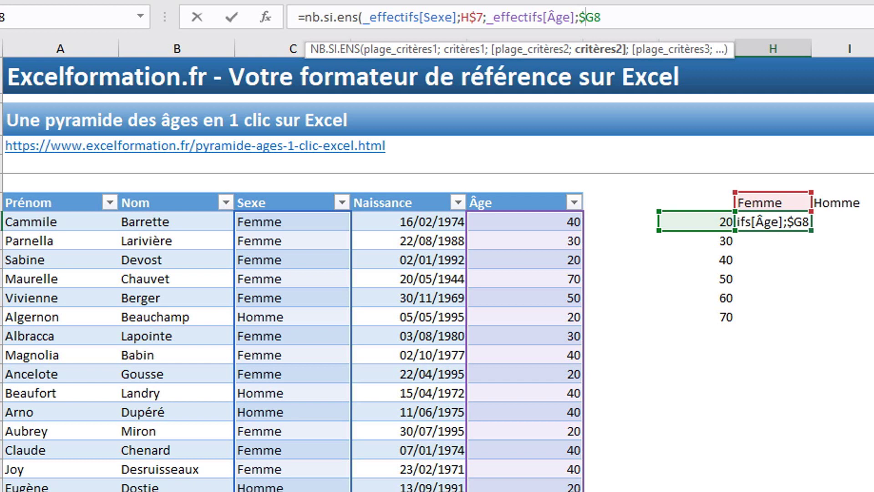
{"action": "left_click", "coordinate": [601, 18]}
{"action": "type", "text": ")"}
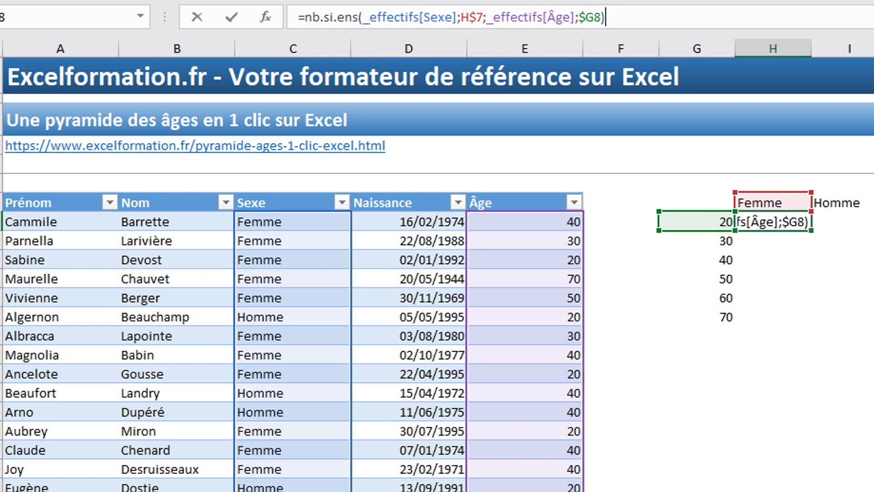
{"action": "key", "text": "Return"}
{"action": "left_click", "coordinate": [773, 222]}
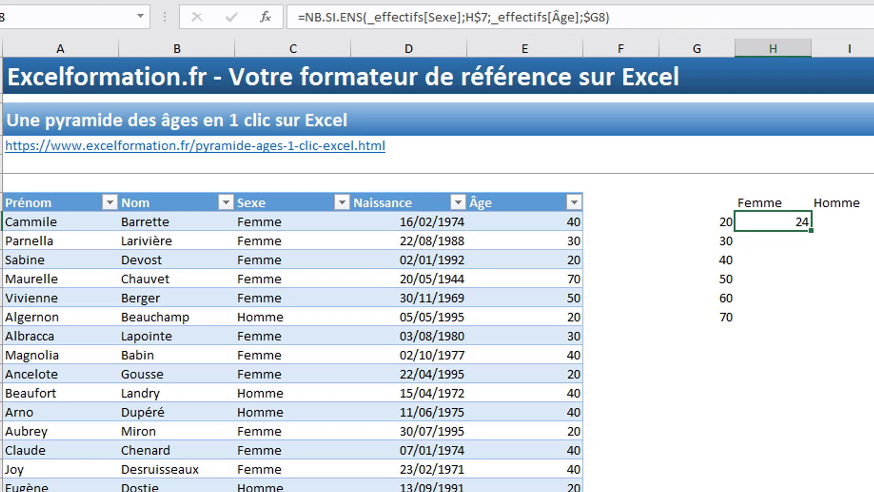
{"action": "double_click", "coordinate": [811, 230]}
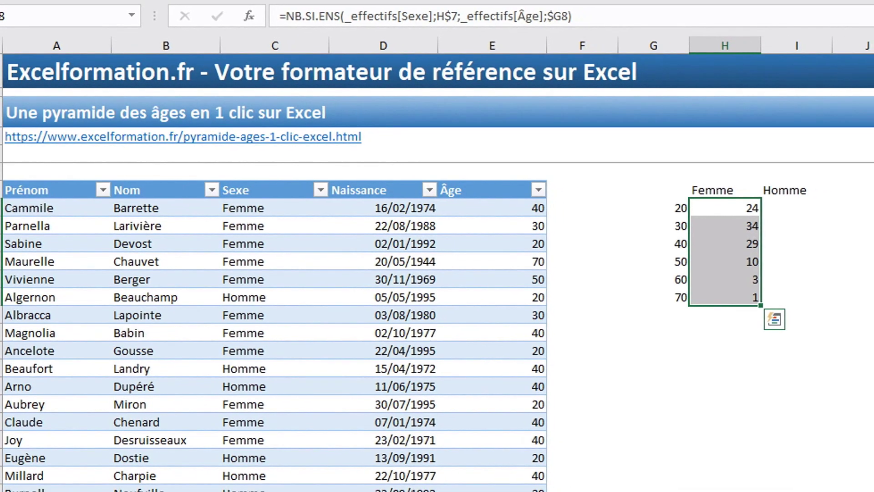
- Paste the Femme count formulas into I8:I13 to get men's counts 27, 25, 32, 11, 2, 0
{"action": "key", "text": "ctrl+c"}
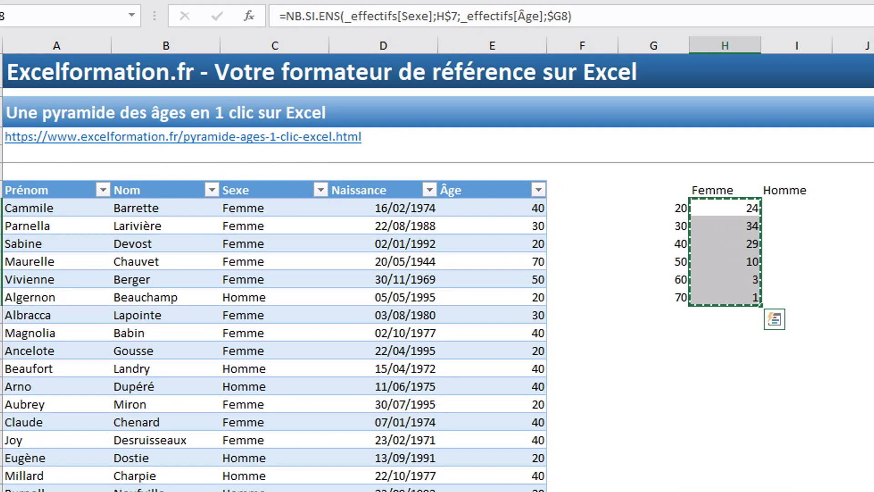
{"action": "left_click", "coordinate": [796, 207]}
{"action": "left_click_drag", "start_coordinate": [797, 208], "coordinate": [796, 297]}
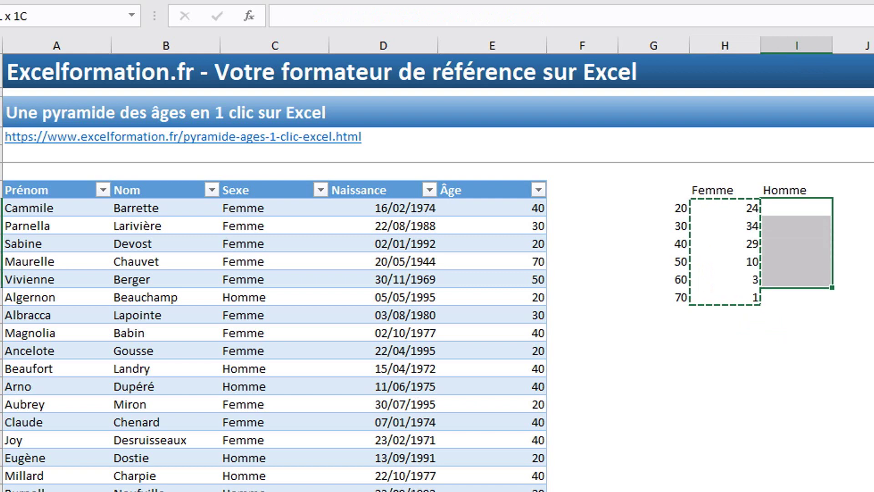
{"action": "key", "text": "ctrl+v"}
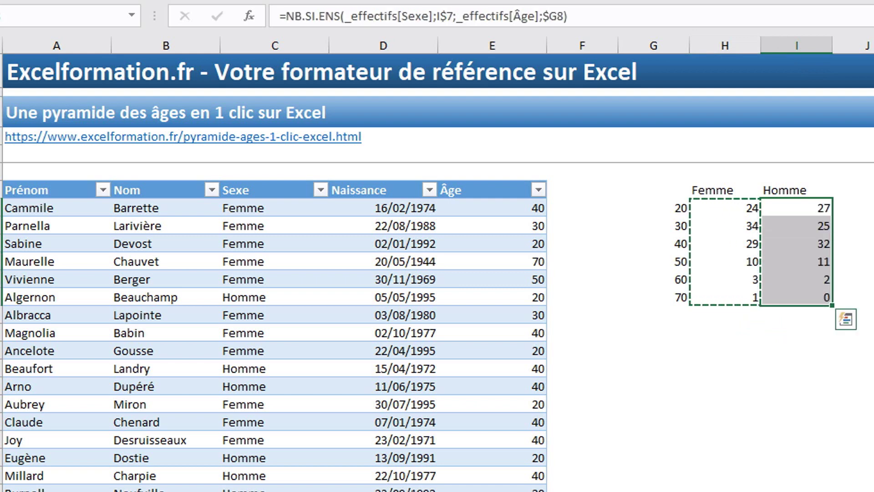
{"action": "left_click_drag", "start_coordinate": [724, 207], "coordinate": [797, 297]}
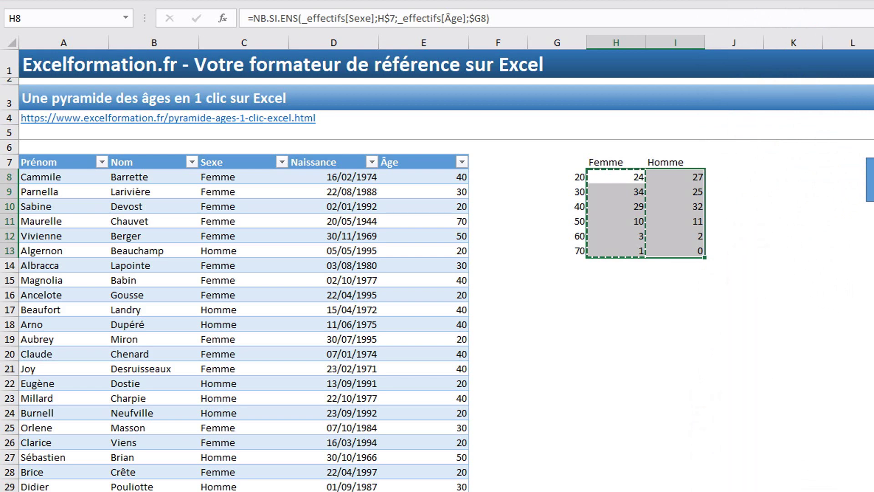
- Begin =SOMMEPROD((_effectifs[Sexe]=H$7)*( in the count cells
{"action": "type", "text": "="}
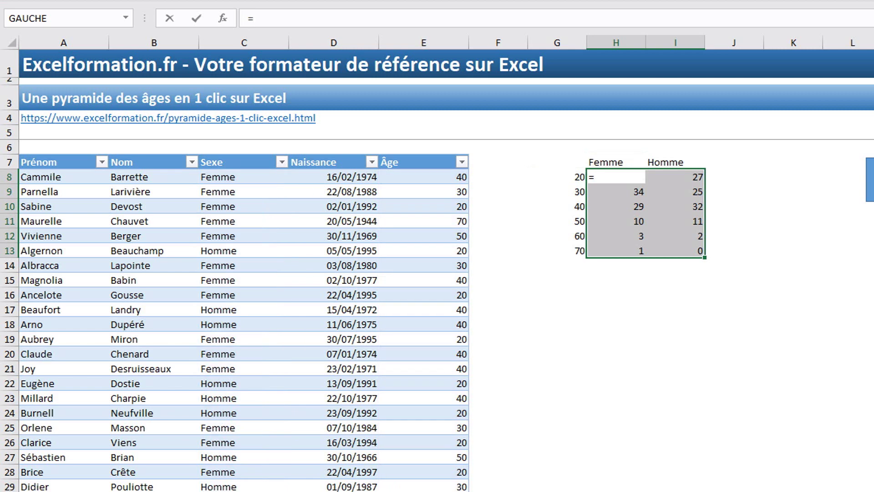
{"action": "type", "text": "sommepr"}
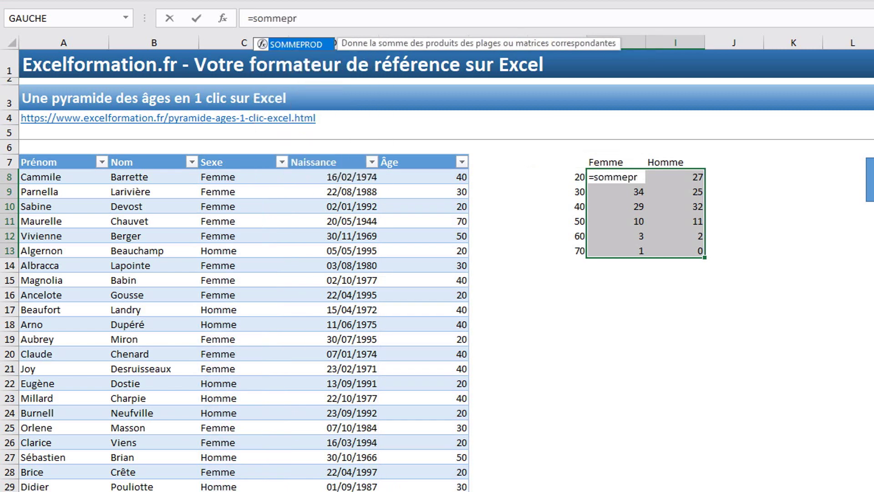
{"action": "type", "text": "od(("}
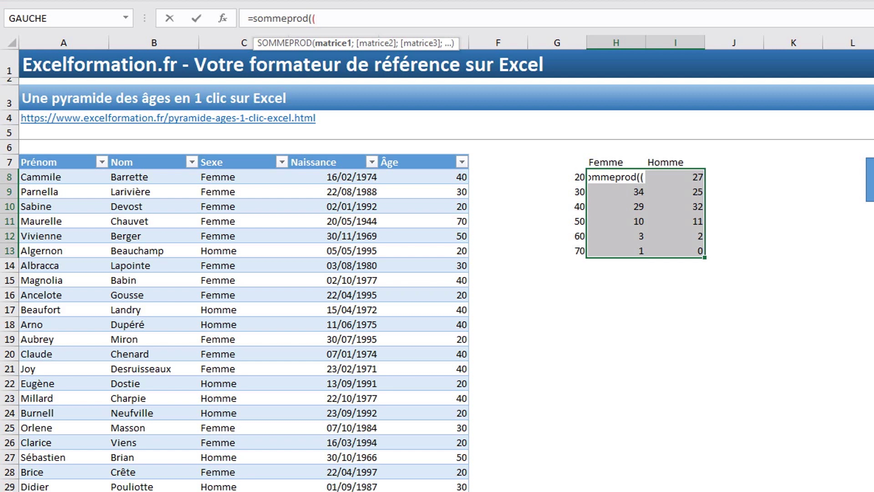
{"action": "left_click", "coordinate": [242, 156]}
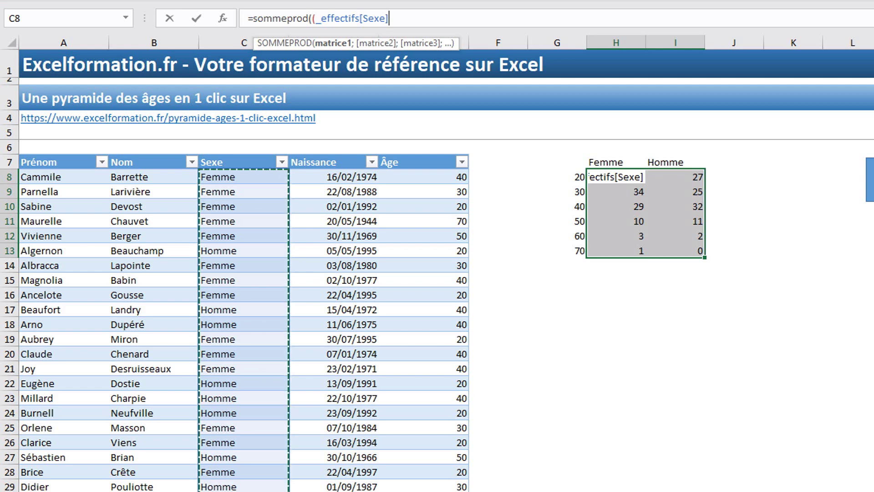
{"action": "type", "text": "="}
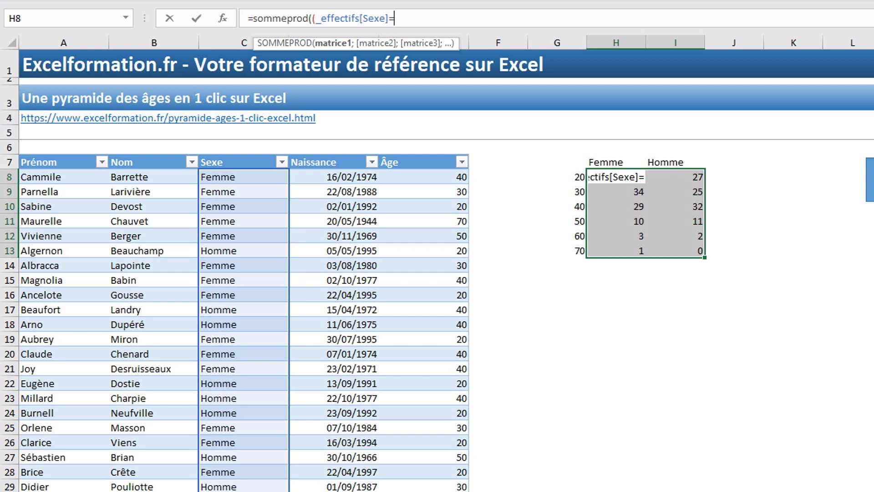
{"action": "left_click", "coordinate": [615, 162]}
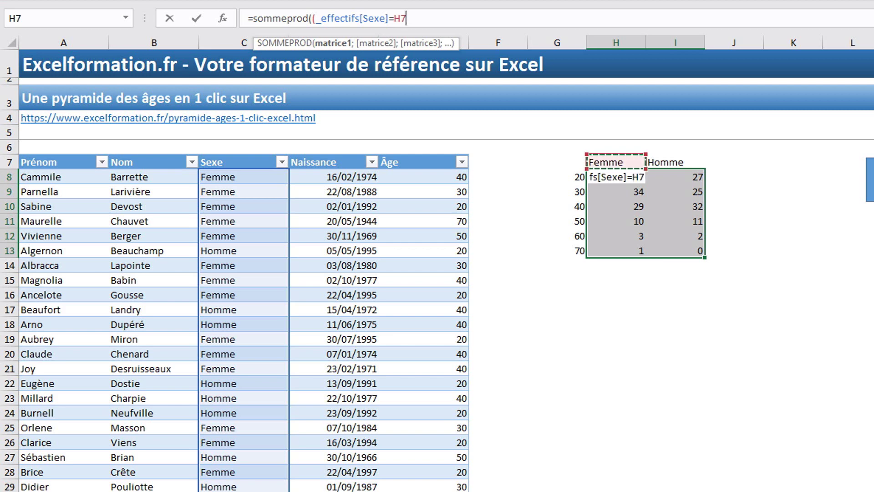
{"action": "left_click", "coordinate": [401, 18]}
{"action": "type", "text": "$"}
{"action": "key", "text": "End"}
{"action": "type", "text": ")"}
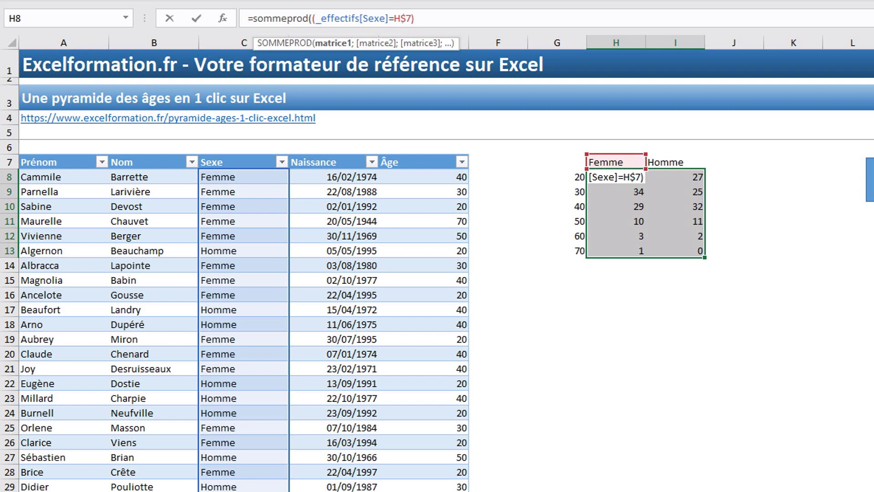
{"action": "type", "text": "*("}
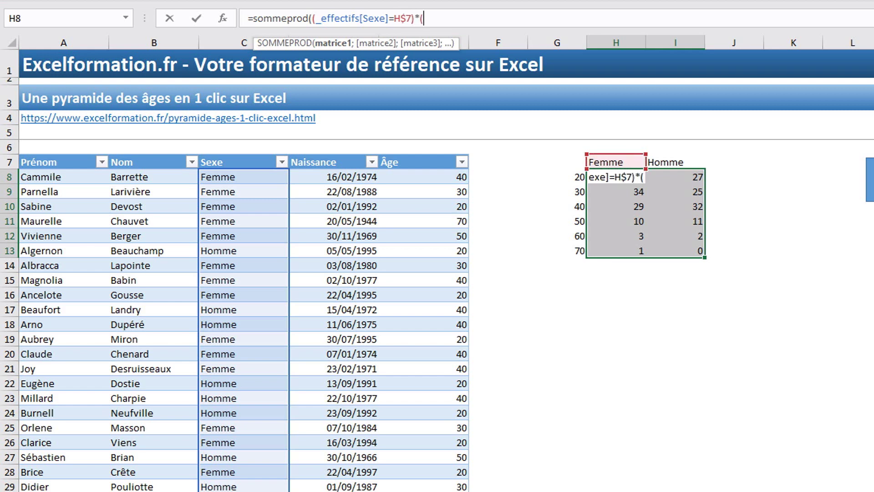
- Add the Âge comparison against the decade, multiply by 1, and enter it across H8:I13
{"action": "left_click", "coordinate": [424, 157]}
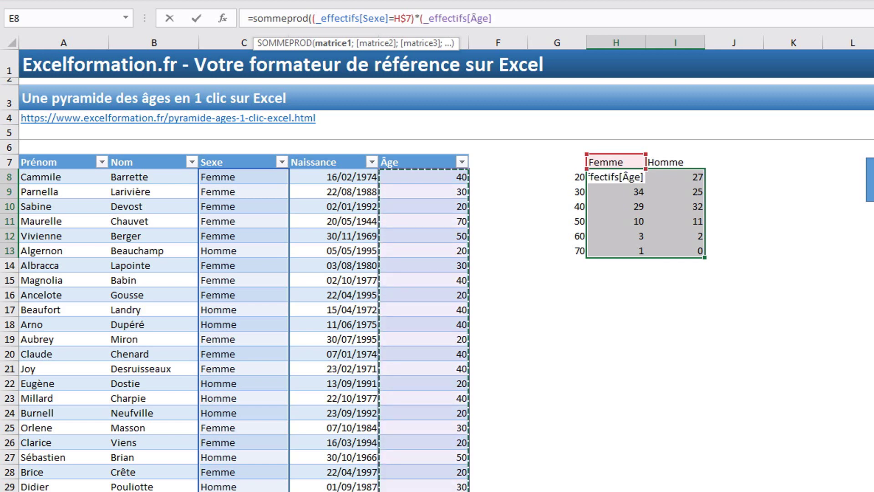
{"action": "type", "text": "="}
{"action": "key", "text": "Left"}
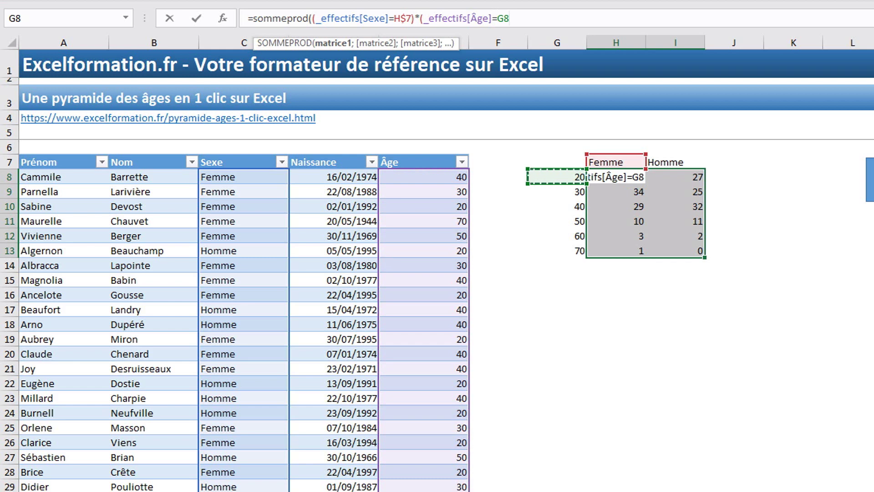
{"action": "left_click", "coordinate": [497, 19]}
{"action": "type", "text": "$7"}
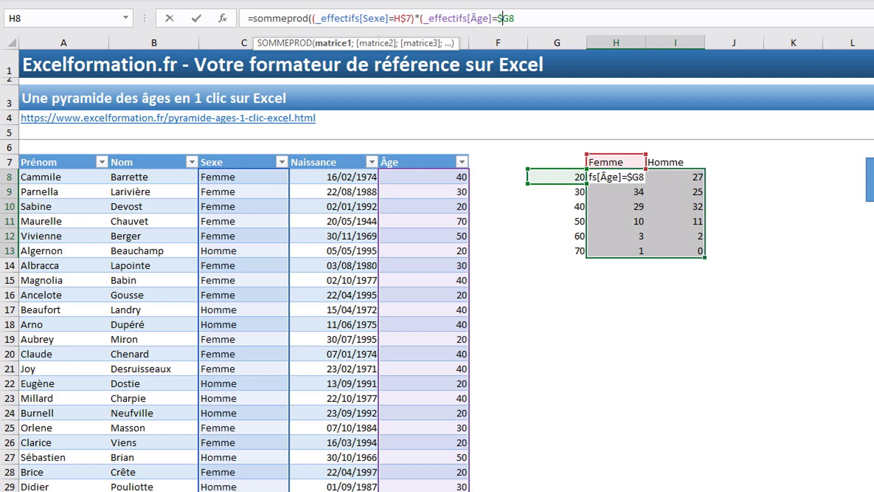
{"action": "type", "text": ")"}
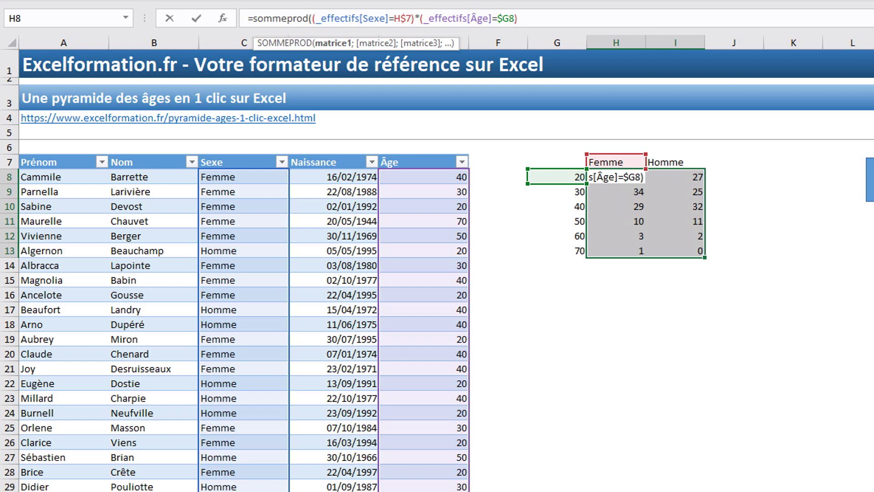
{"action": "type", "text": "*1"}
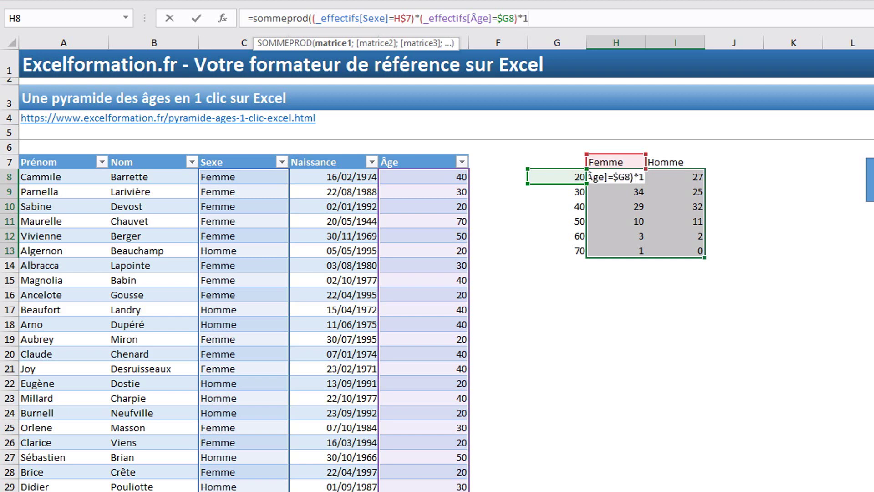
{"action": "type", "text": ")"}
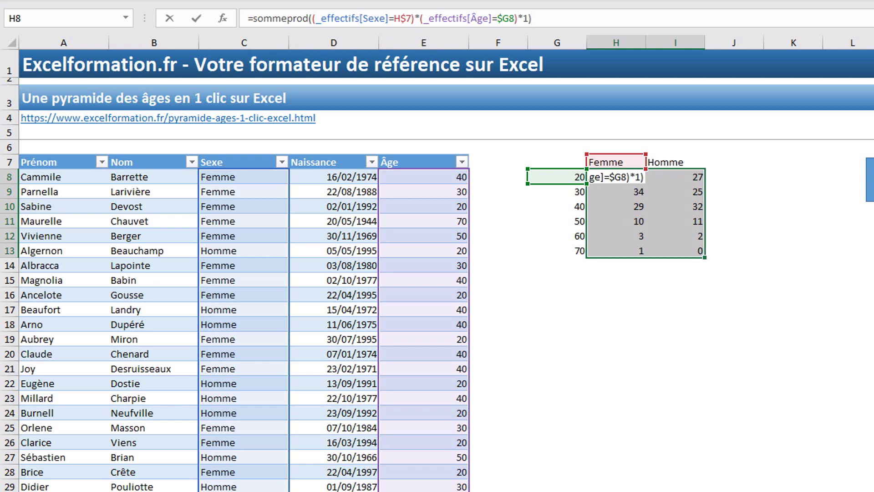
{"action": "key", "text": "ctrl+Return"}
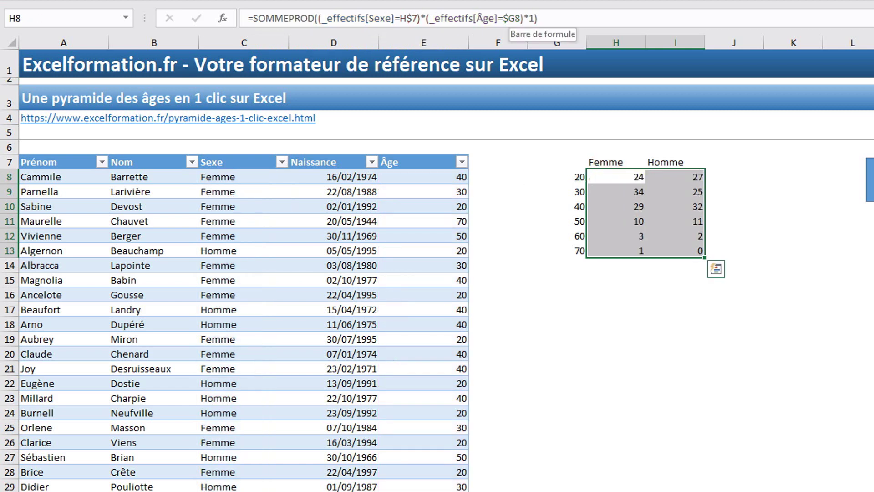
- Inspect H9's SOMMEPROD references, including $G9, without changing the formula
{"action": "left_click", "coordinate": [616, 191]}
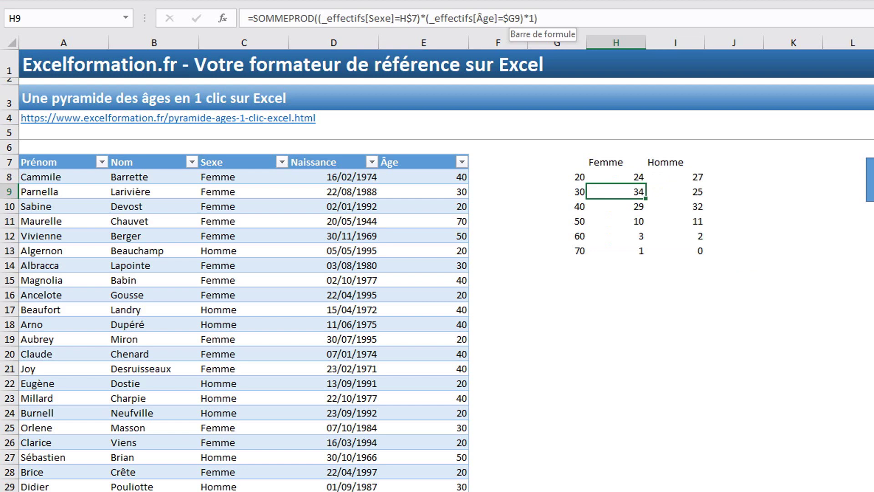
{"action": "key", "text": "F2"}
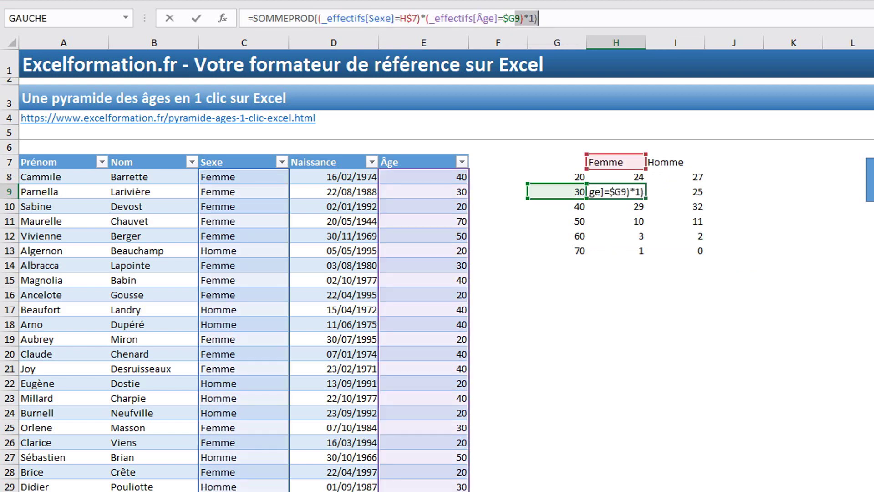
{"action": "key", "text": "Escape"}
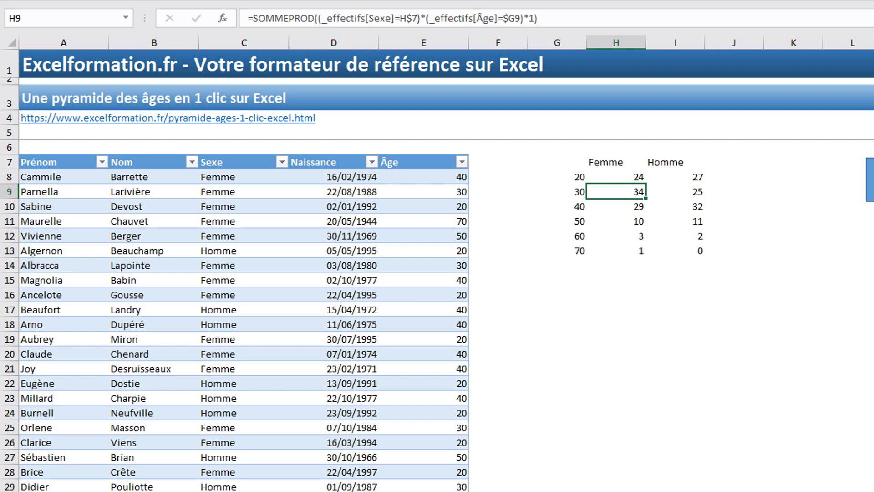
- Negate the Femme formulas in H8:H13 to show -24 through -1, then select G7:I13
{"action": "left_click_drag", "start_coordinate": [616, 177], "coordinate": [616, 251]}
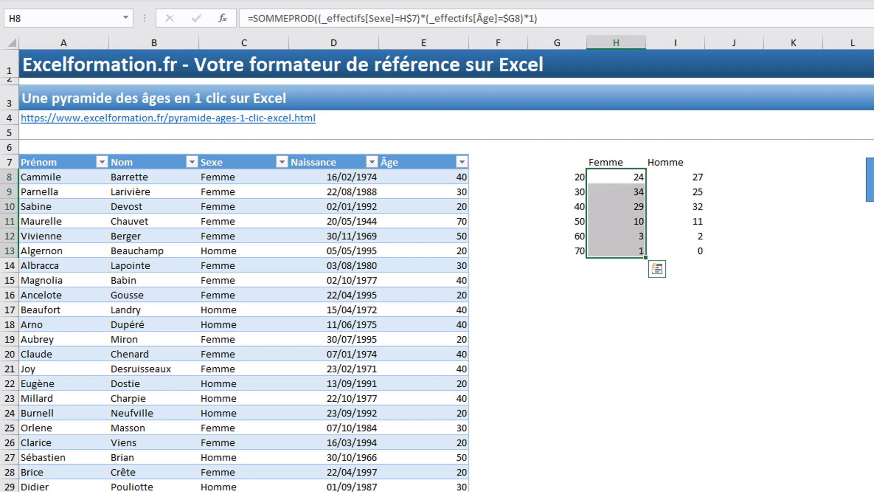
{"action": "key", "text": "F2"}
{"action": "type", "text": "-"}
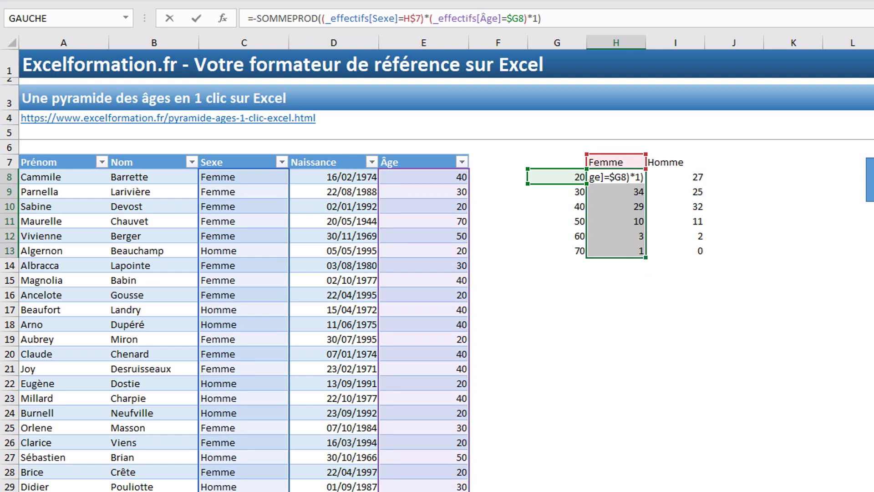
{"action": "key", "text": "ctrl+Return"}
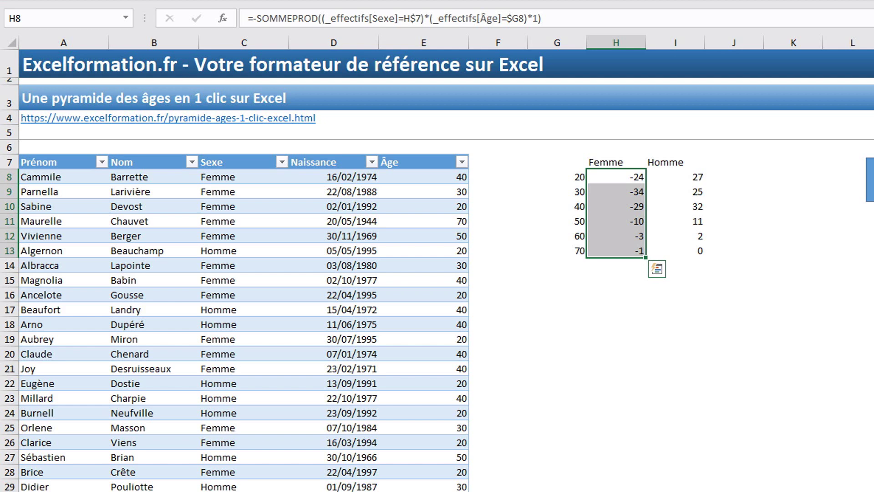
{"action": "mouse_move", "coordinate": [556, 162]}
{"action": "left_mouse_down"}
{"action": "mouse_move", "coordinate": [616, 177]}
{"action": "mouse_move", "coordinate": [676, 221]}
{"action": "mouse_move", "coordinate": [676, 250]}
{"action": "left_mouse_up"}
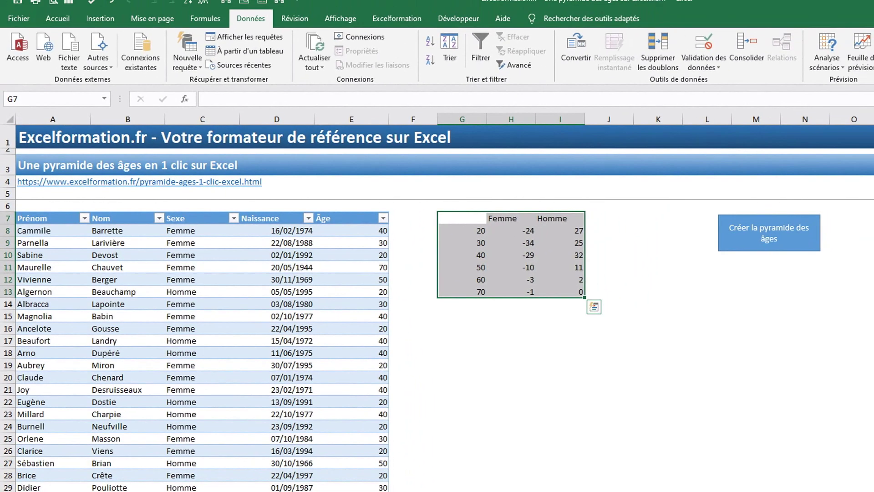
- Insert a 2D clustered bar chart of the Femme and Homme counts from G7:I13
{"action": "key", "text": "alt+n"}
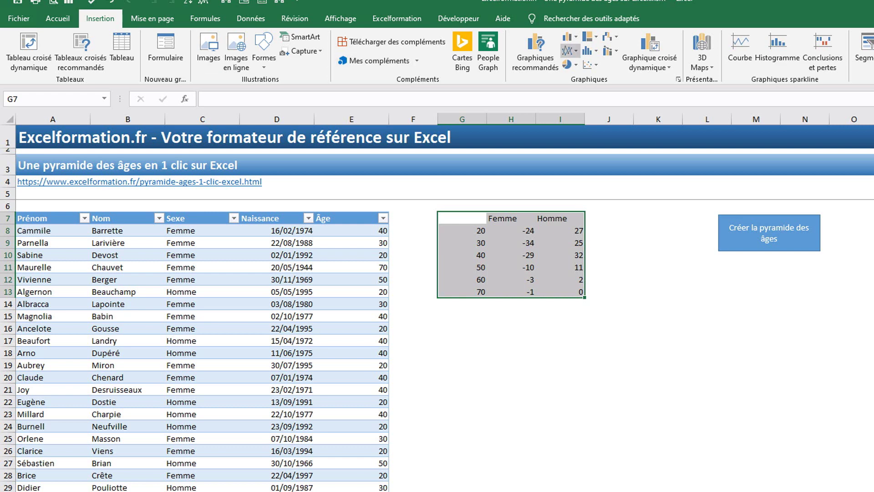
{"action": "left_click", "coordinate": [569, 37]}
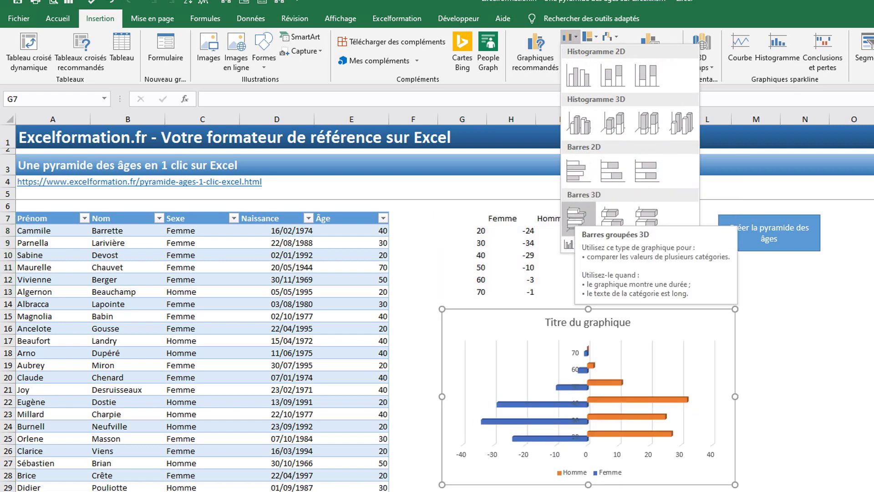
{"action": "left_click", "coordinate": [578, 170]}
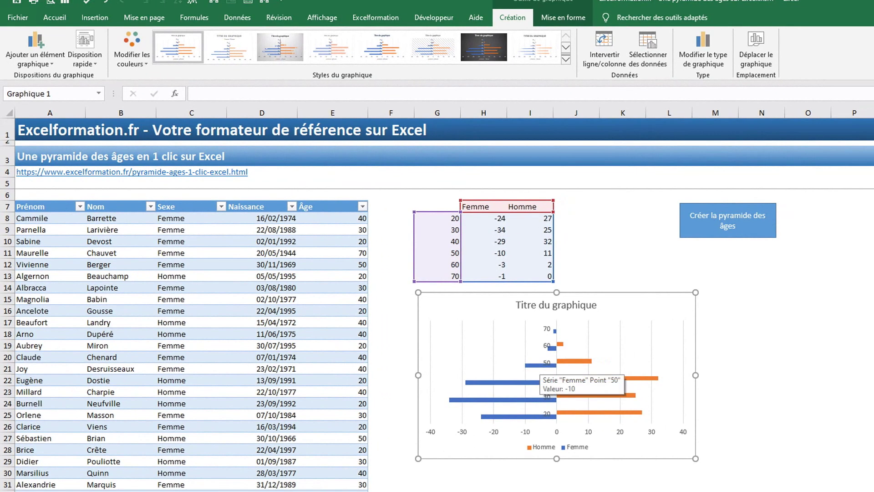
- Format the Femme series with 100 % series overlap and 0 % gap width
{"action": "left_click", "coordinate": [583, 368]}
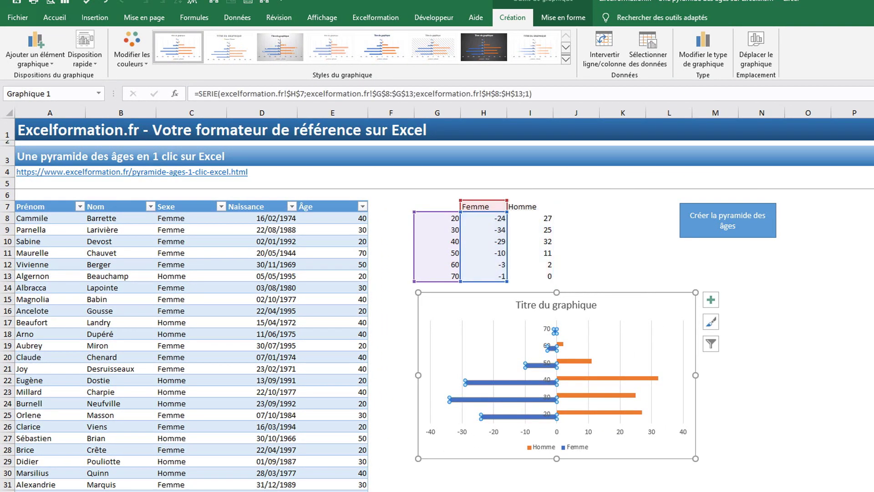
{"action": "right_click", "coordinate": [538, 364]}
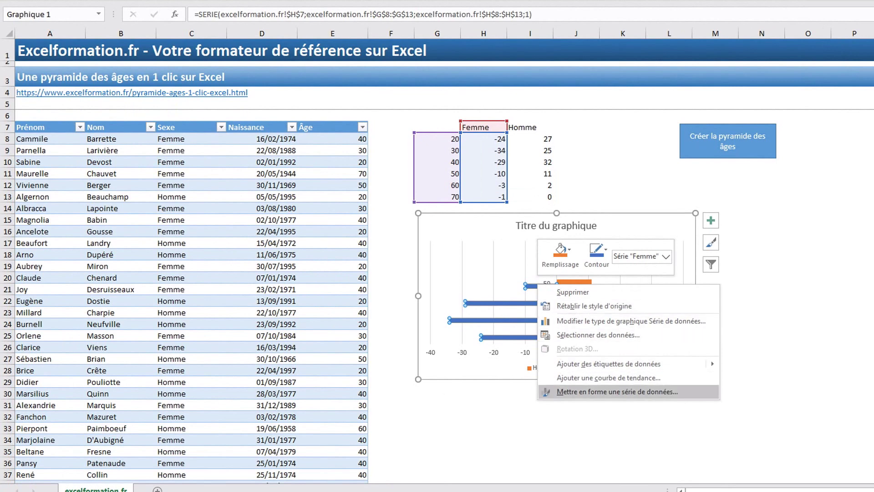
{"action": "left_click", "coordinate": [617, 392]}
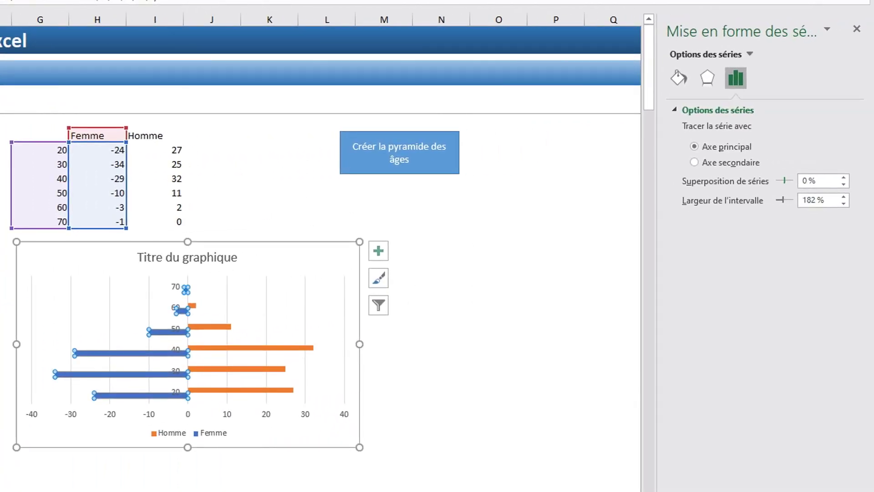
{"action": "left_click_drag", "start_coordinate": [784, 180], "coordinate": [793, 181]}
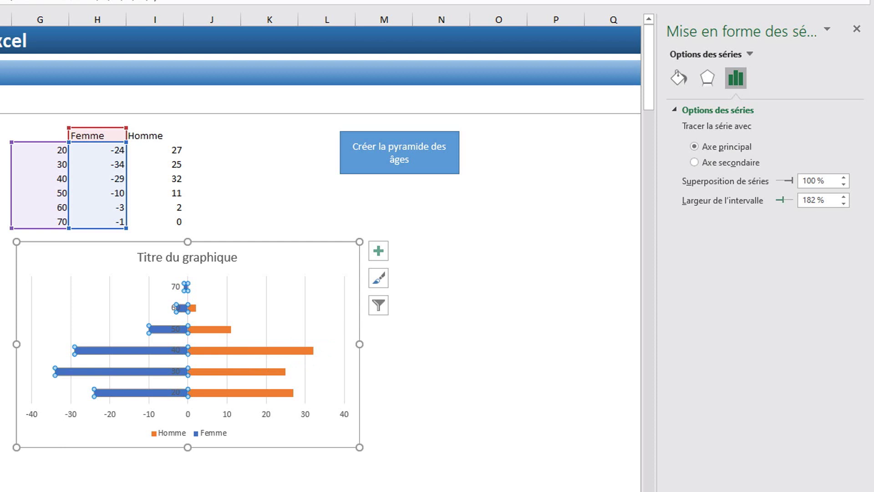
{"action": "left_click_drag", "start_coordinate": [783, 199], "coordinate": [777, 200]}
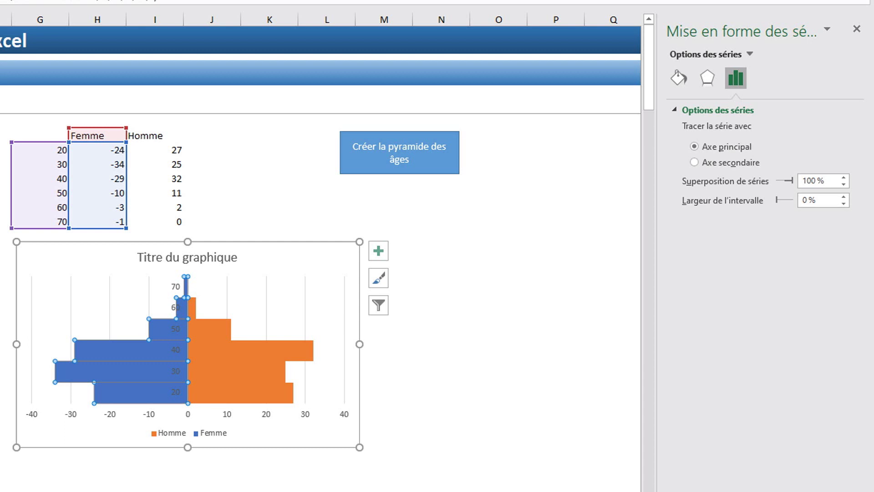
- Rename the chart title to 'Pyramide des âges'
{"action": "left_click", "coordinate": [187, 257]}
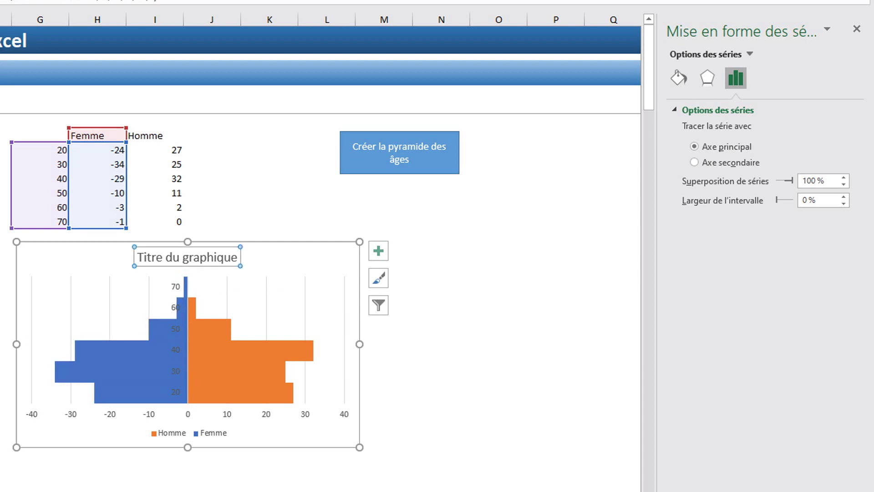
{"action": "triple_click", "coordinate": [214, 257]}
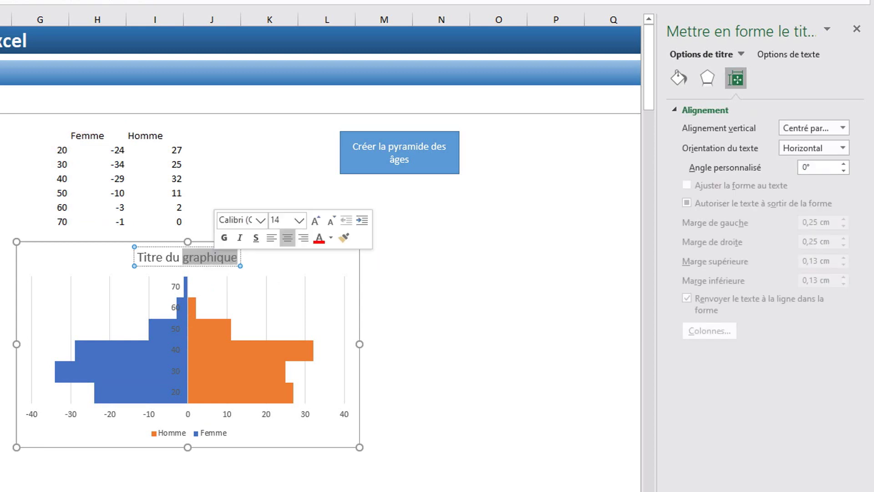
{"action": "type", "text": "Pyramide des"}
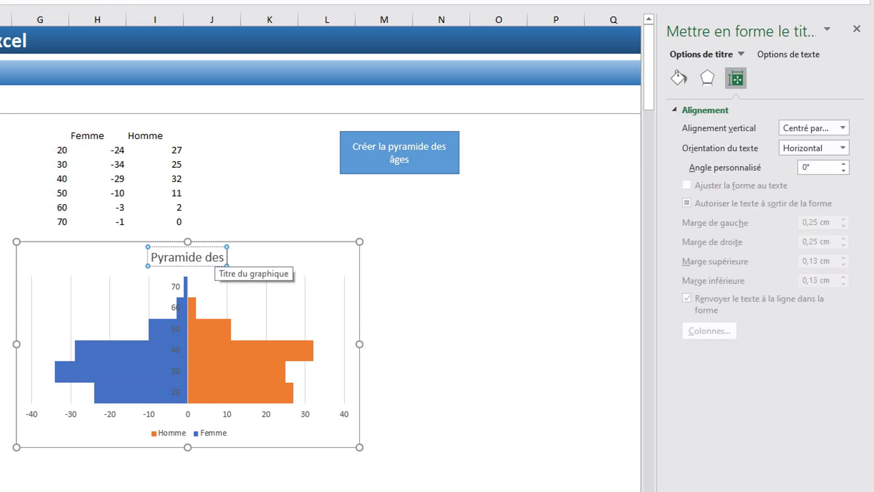
{"action": "type", "text": " âges"}
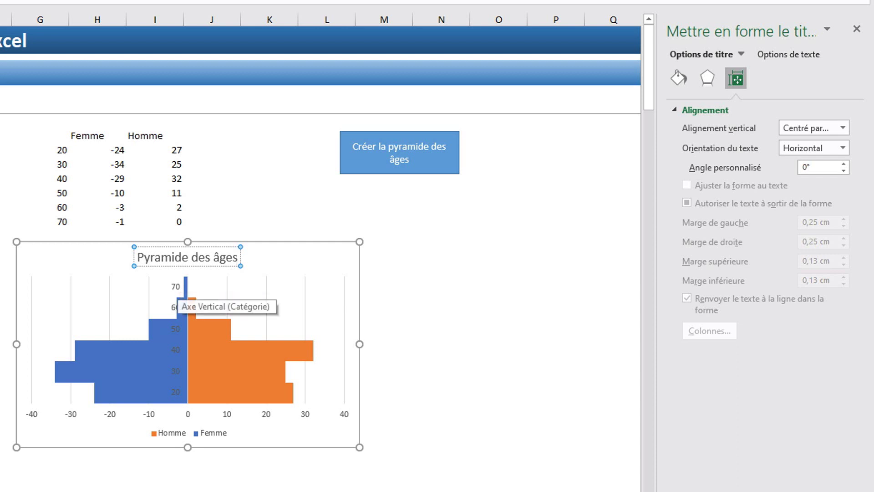
- Set the vertical age axis label position to Haut so labels sit at the plot edge
{"action": "left_click", "coordinate": [175, 296]}
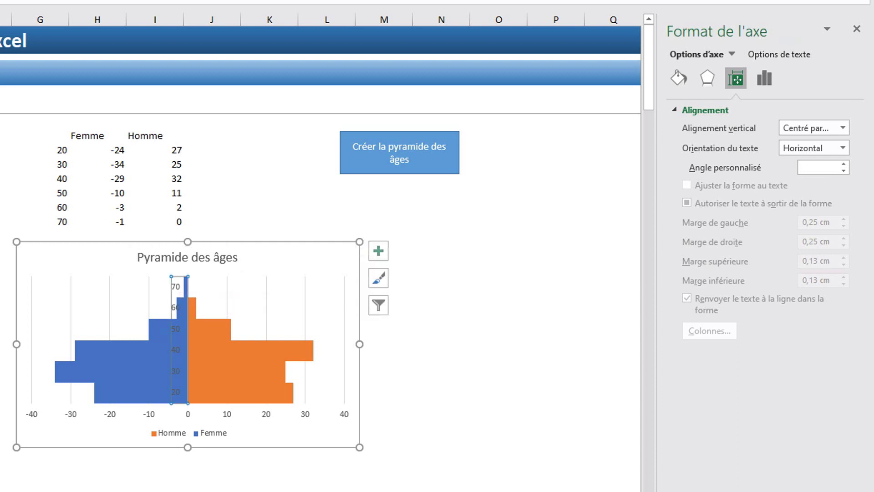
{"action": "key", "text": "Up"}
{"action": "key", "text": "shift+Tab"}
{"action": "left_click", "coordinate": [736, 78]}
{"action": "left_click", "coordinate": [764, 78]}
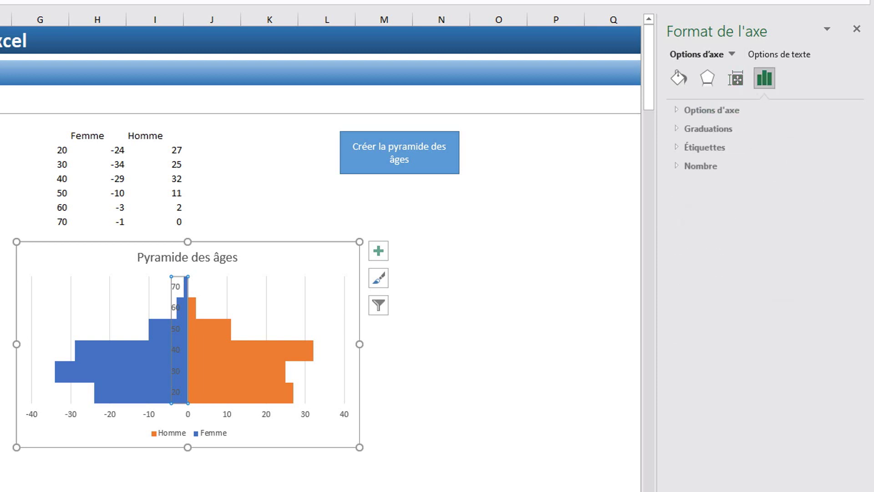
{"action": "key", "text": "Tab"}
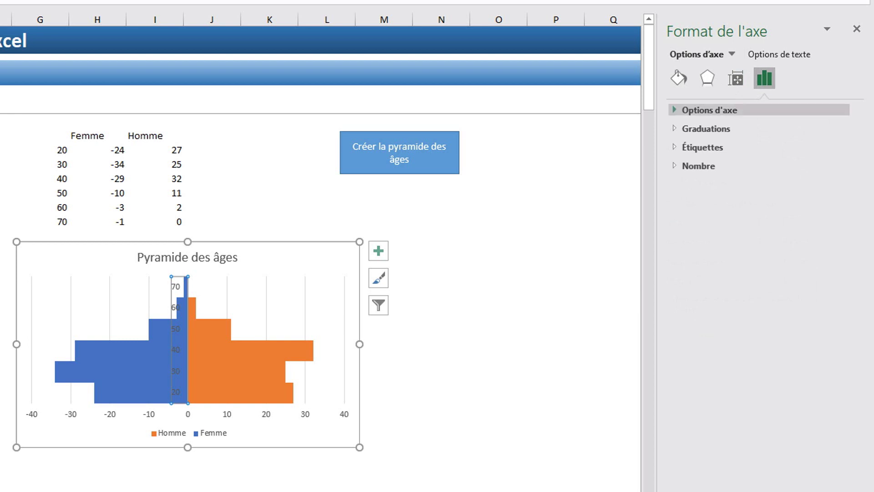
{"action": "key", "text": "Tab"}
{"action": "key", "text": "Tab"}
{"action": "key", "text": "Return"}
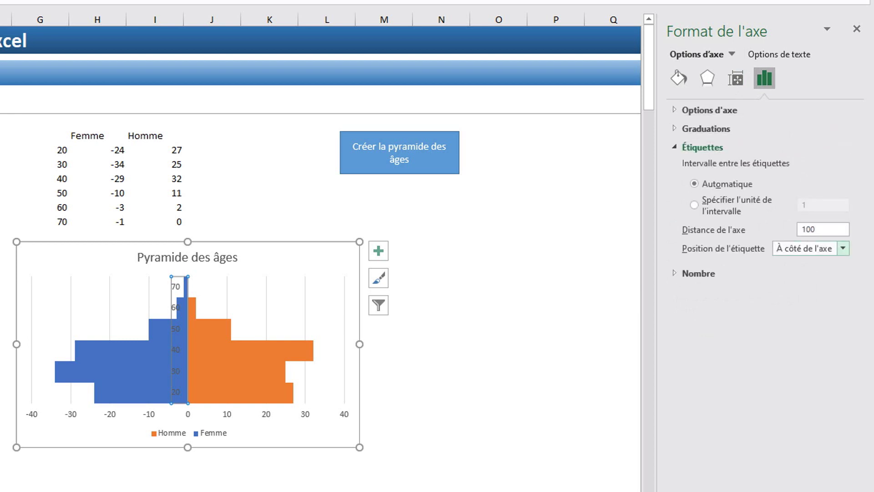
{"action": "key", "text": "alt+Down"}
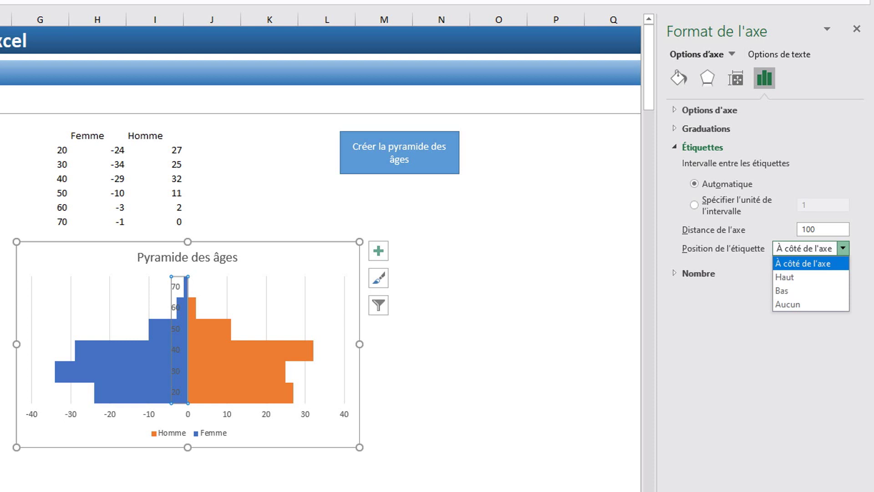
{"action": "key", "text": "Down"}
{"action": "key", "text": "Down"}
{"action": "key", "text": "Return"}
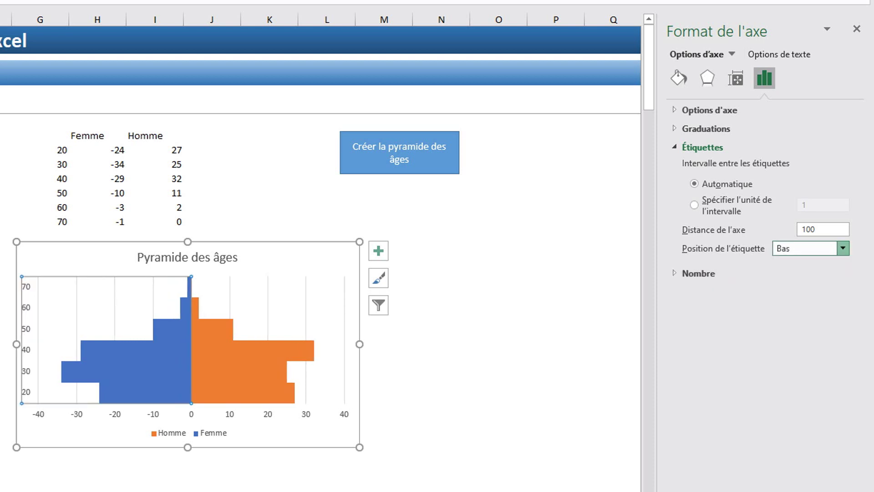
{"action": "key", "text": "alt+Down"}
{"action": "key", "text": "Up"}
{"action": "key", "text": "Up"}
{"action": "key", "text": "Down"}
{"action": "key", "text": "Return"}
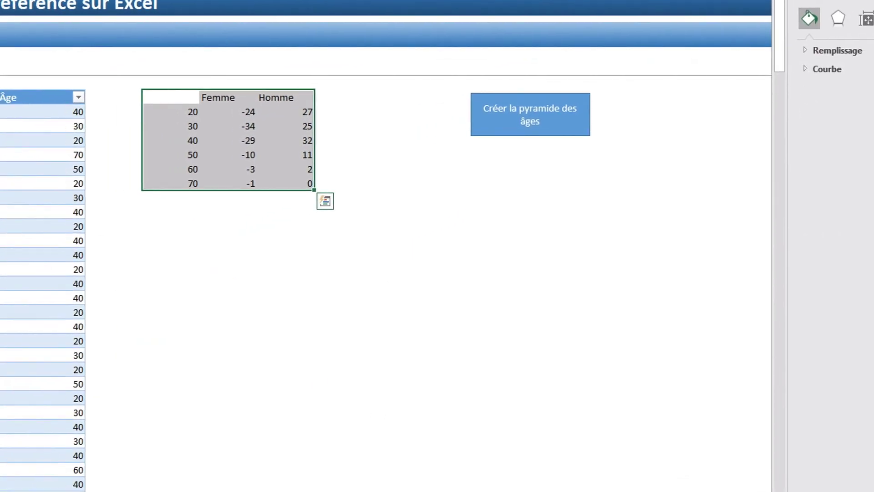
{"action": "left_click", "coordinate": [228, 140]}
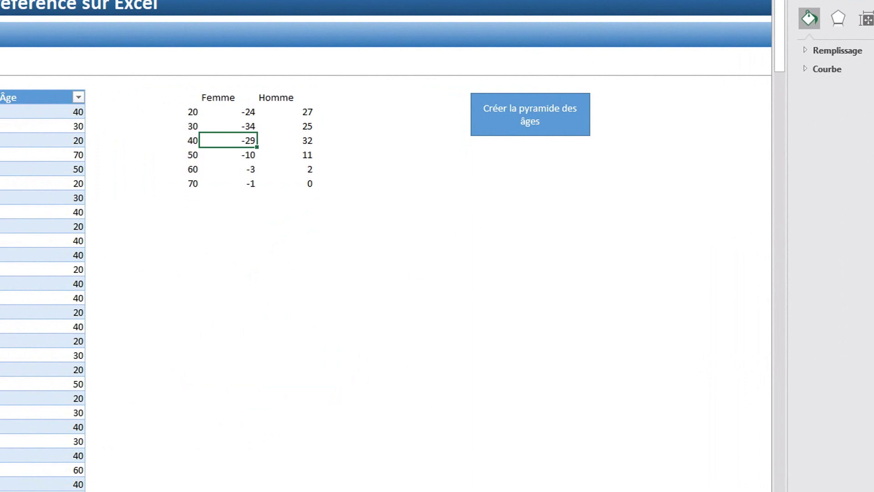